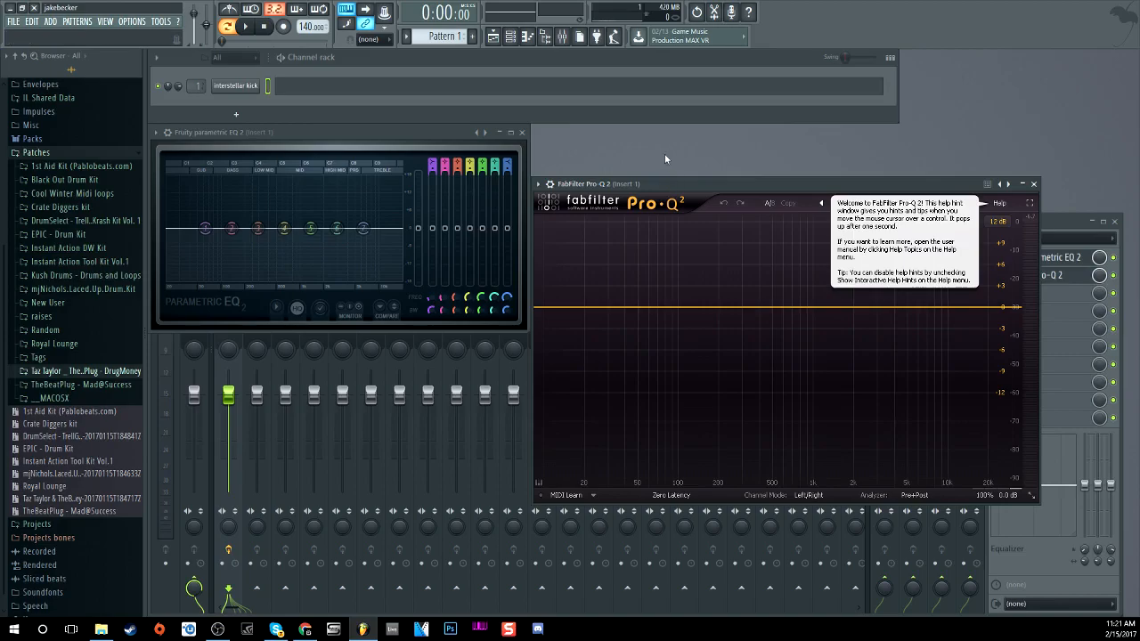
Place the FabFilter Pro-Q 2 window beside Fruity Parametric EQ 2 and enlarge the Parametric EQ 2 window to fill the gap
left_click_drag(676, 184, 733, 136)
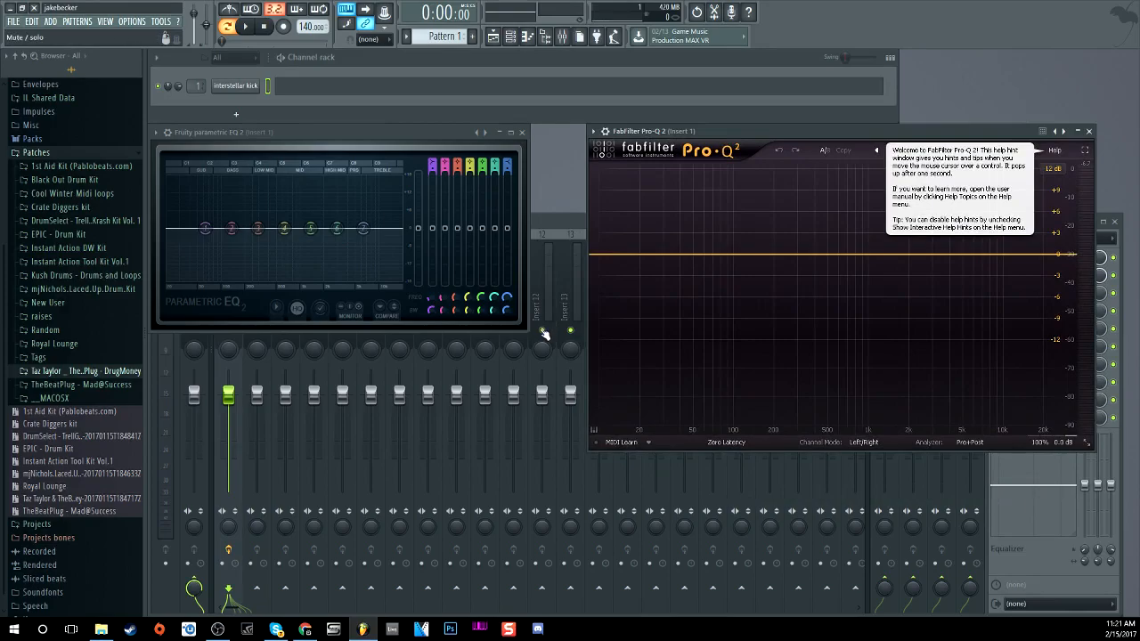
left_click_drag(526, 327, 580, 448)
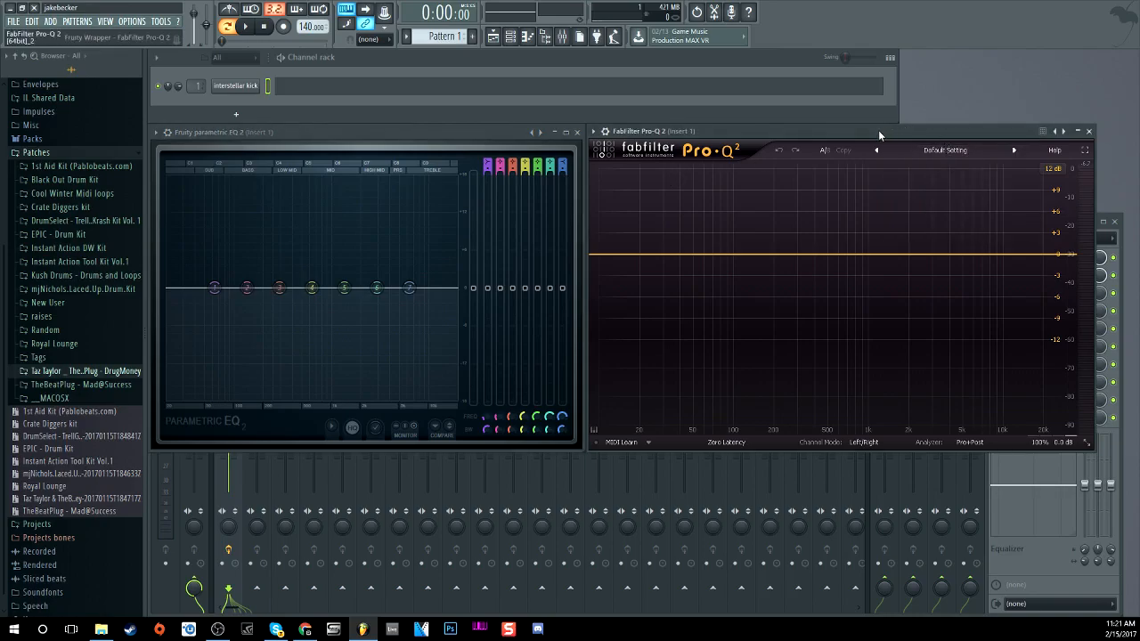
left_click_drag(879, 130, 910, 130)
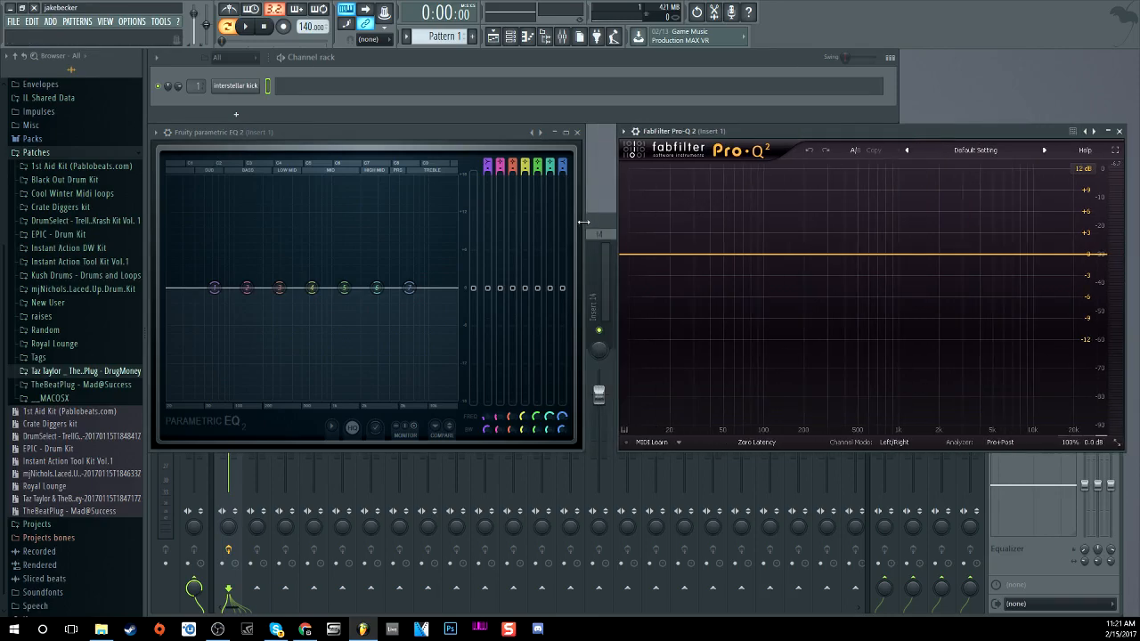
left_click_drag(584, 222, 612, 222)
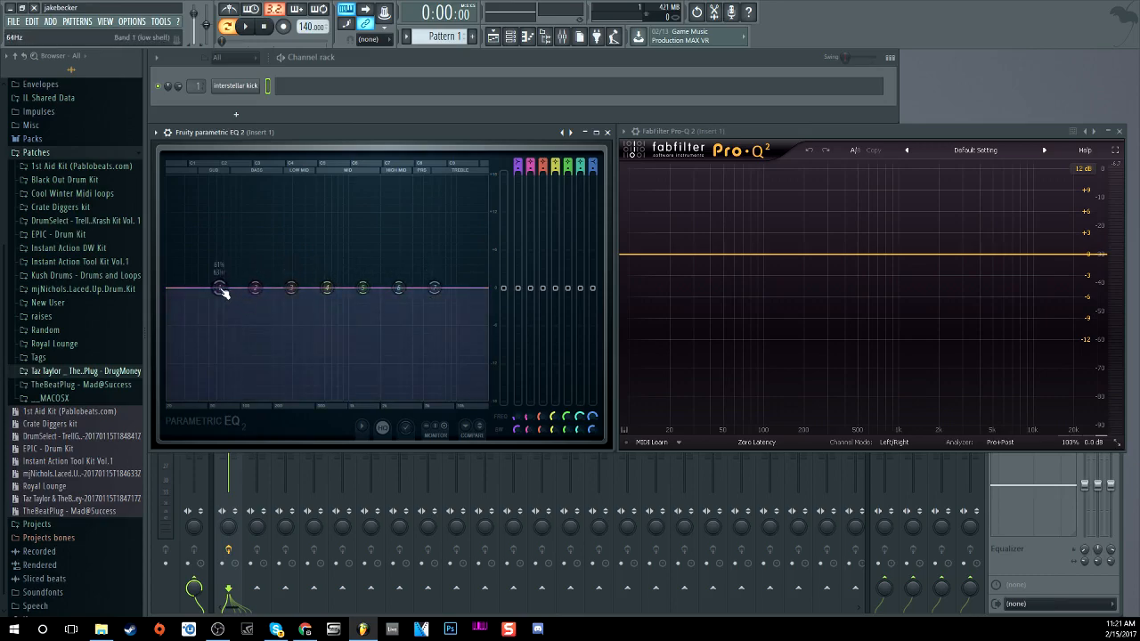
Try boosting bands 1 and 7 and cutting bands 3, 4 and 6 in Parametric EQ 2, and return it to its flat default preset
left_click_drag(223, 293, 215, 216)
left_click_drag(433, 288, 448, 223)
left_click_drag(327, 288, 275, 335)
left_click_drag(398, 288, 409, 338)
left_click_drag(212, 211, 204, 291)
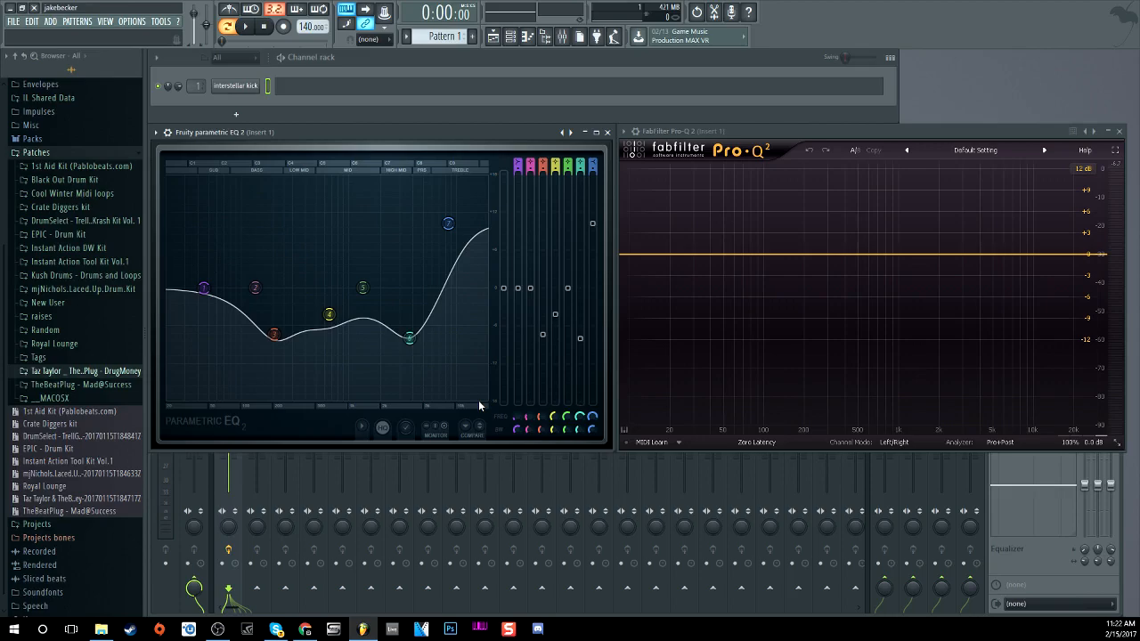
left_click_drag(448, 223, 448, 294)
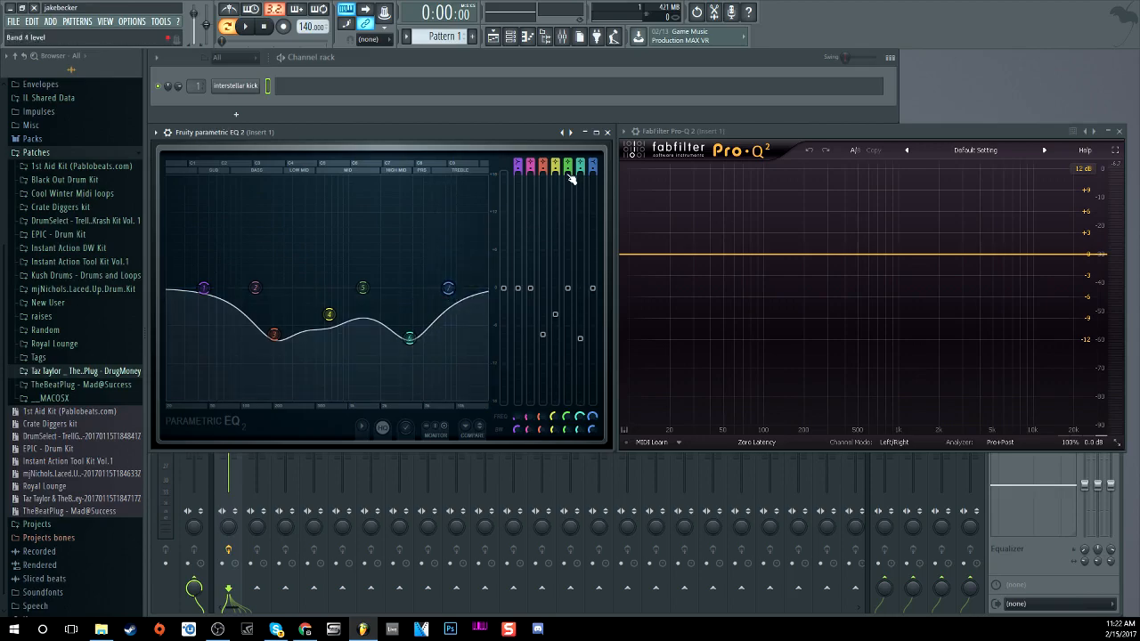
left_click(571, 132)
left_click(571, 132)
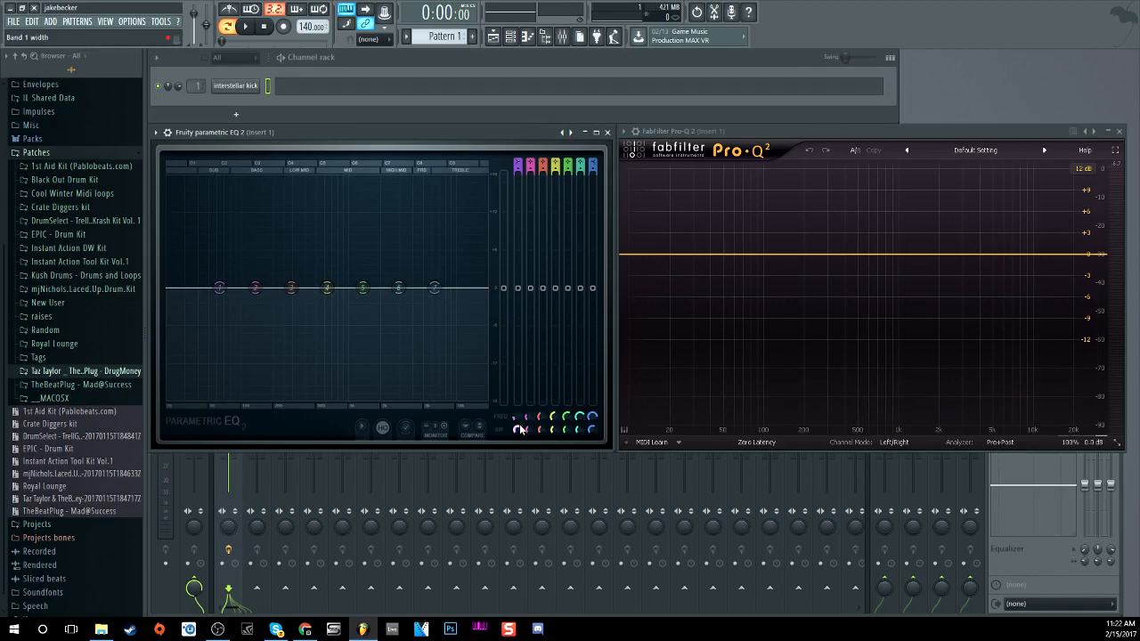
Boost band 4 of Parametric EQ 2 to about +10 dB at 553 Hz and widen its bandwidth to 100%
left_click_drag(327, 293, 327, 248)
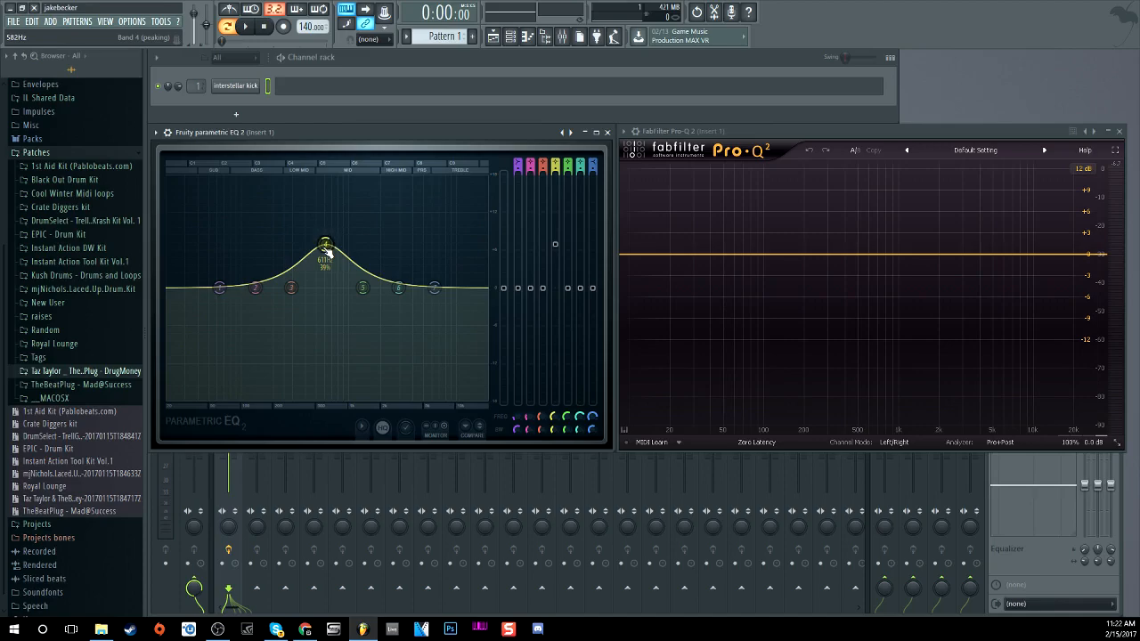
scroll(327, 250, "up", 10)
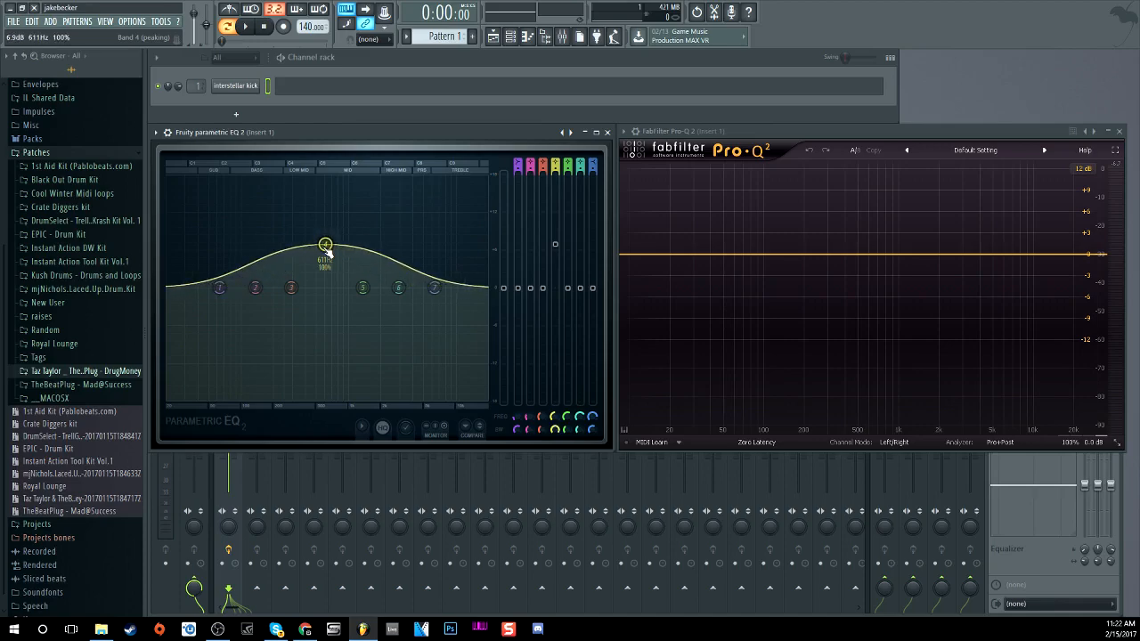
left_click_drag(327, 251, 320, 231)
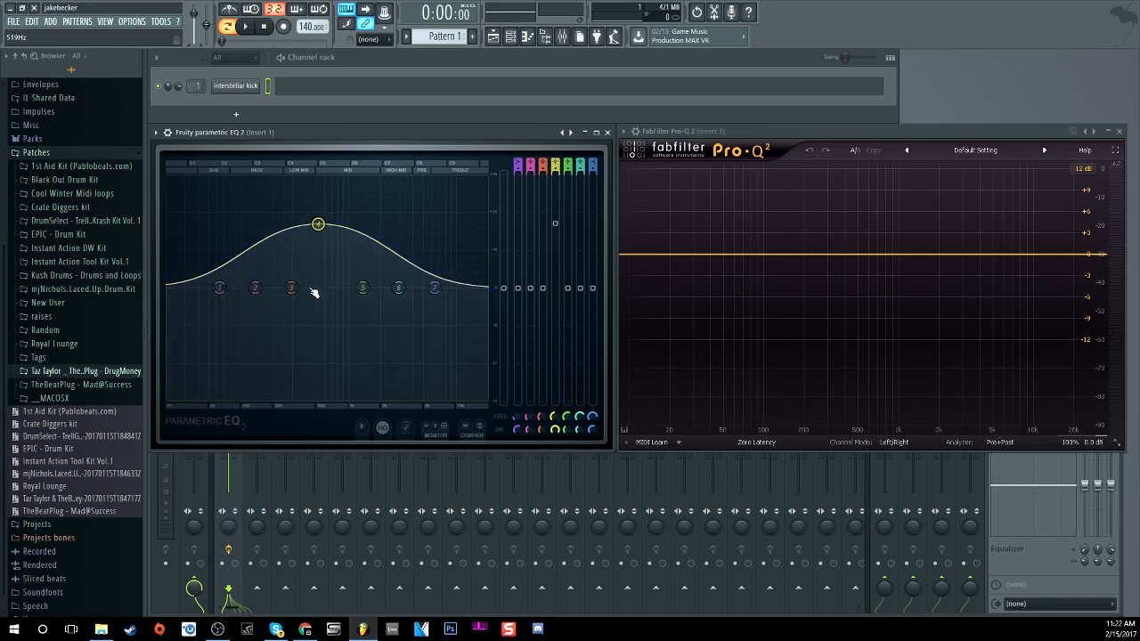
left_click_drag(318, 224, 324, 231)
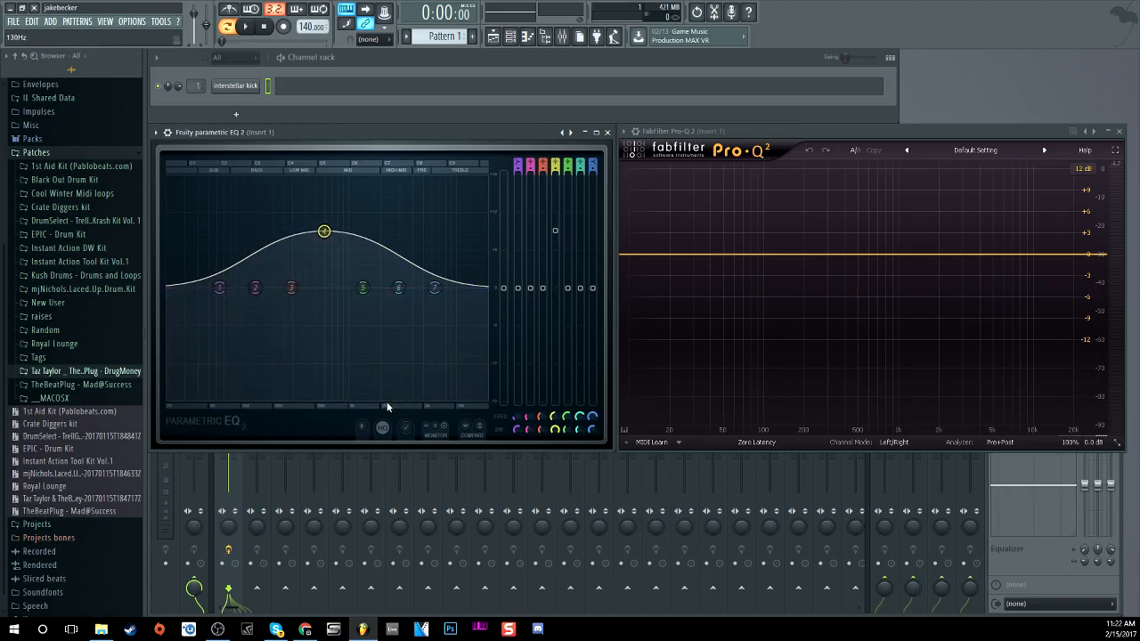
left_click_drag(325, 232, 320, 225)
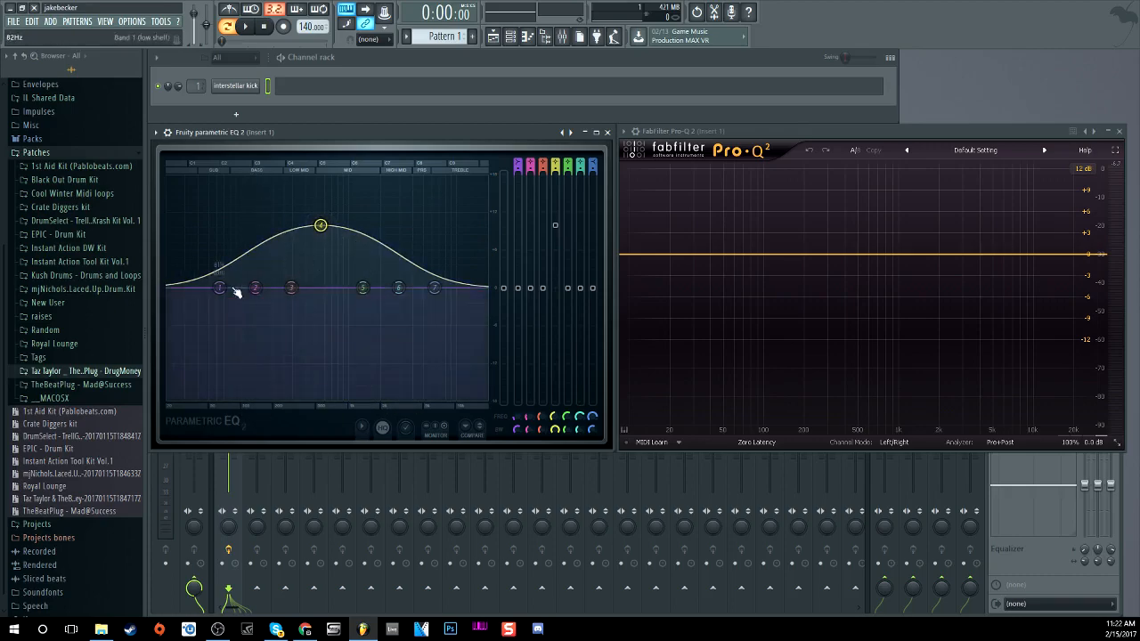
Demonstrate narrow and wide bandwidths on band 4, finishing at the narrowest width with only a slight boost
scroll(322, 234, "down", 5)
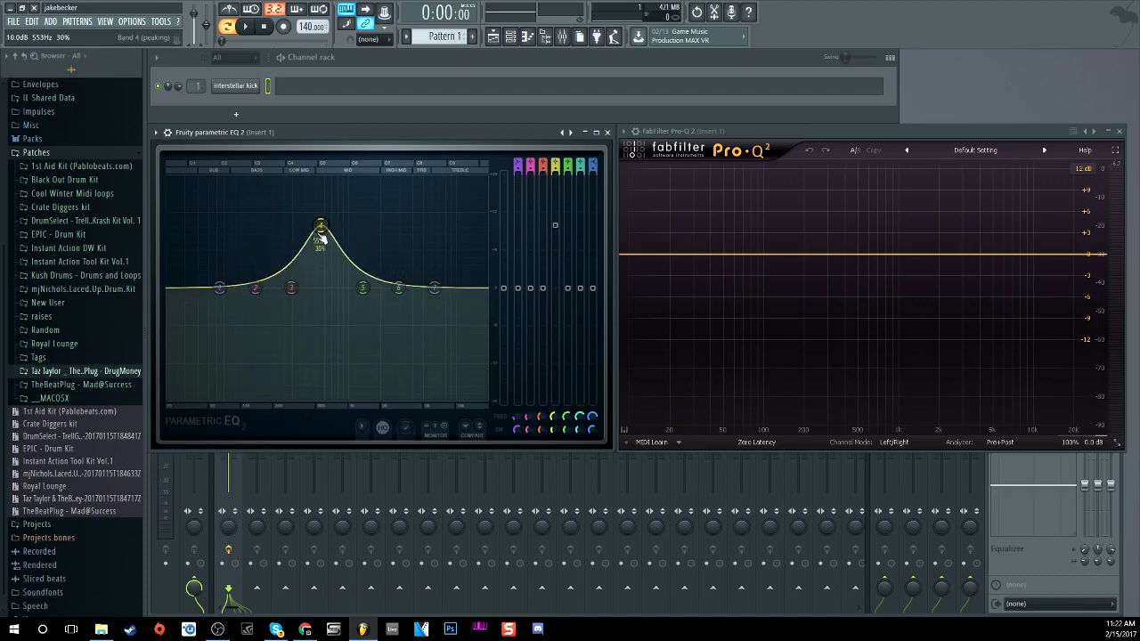
scroll(322, 234, "down", 8)
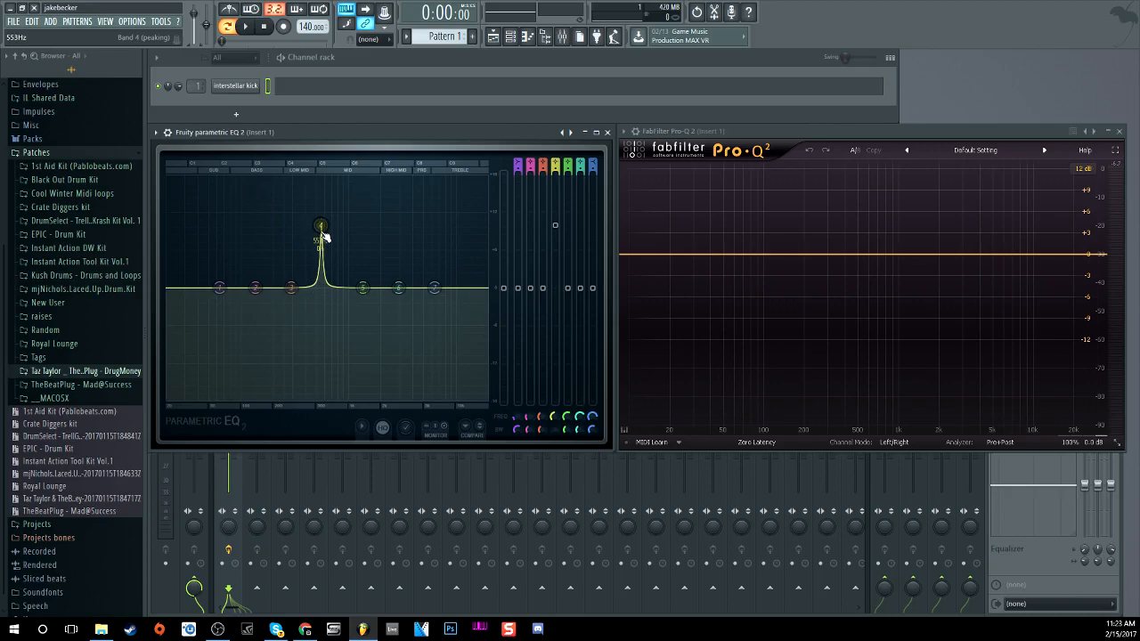
scroll(323, 236, "up", 8)
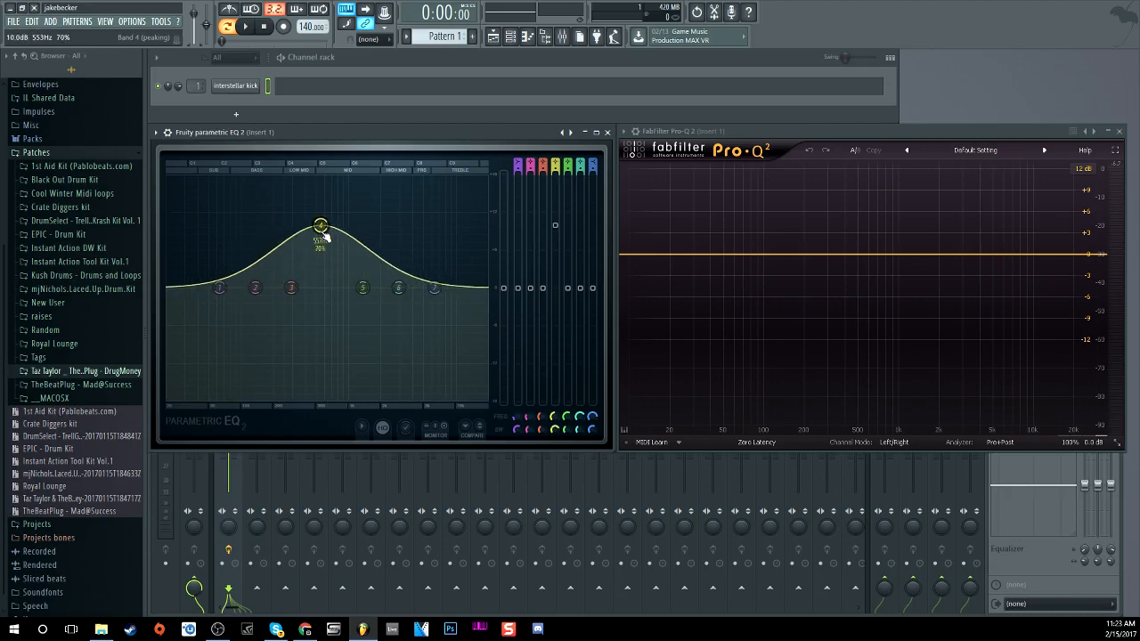
scroll(324, 236, "down", 8)
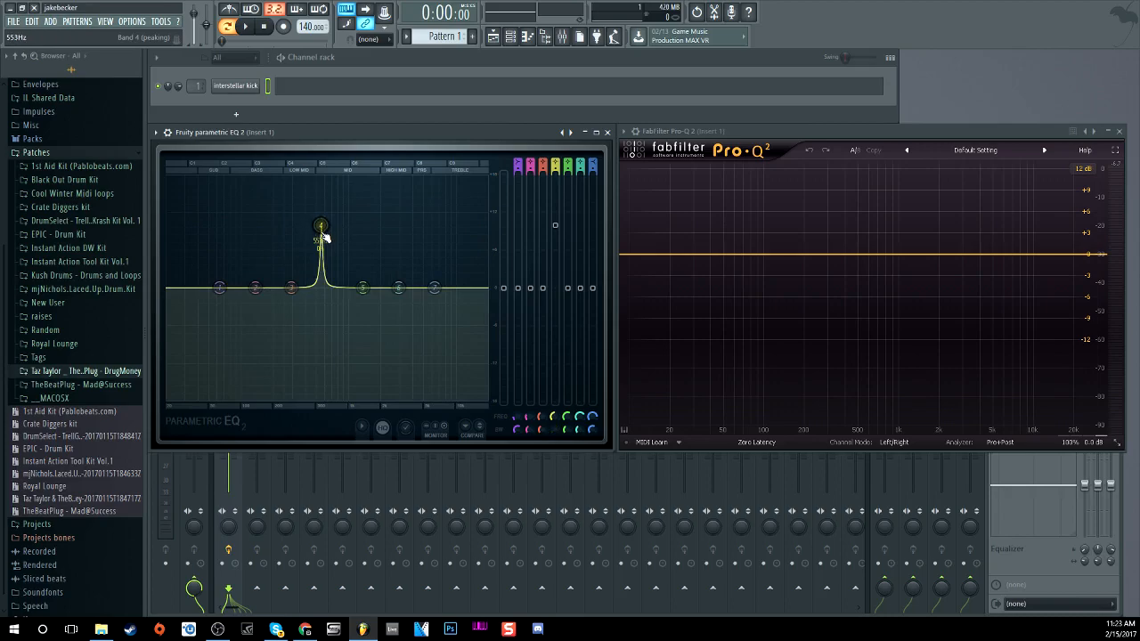
left_click_drag(323, 236, 322, 279)
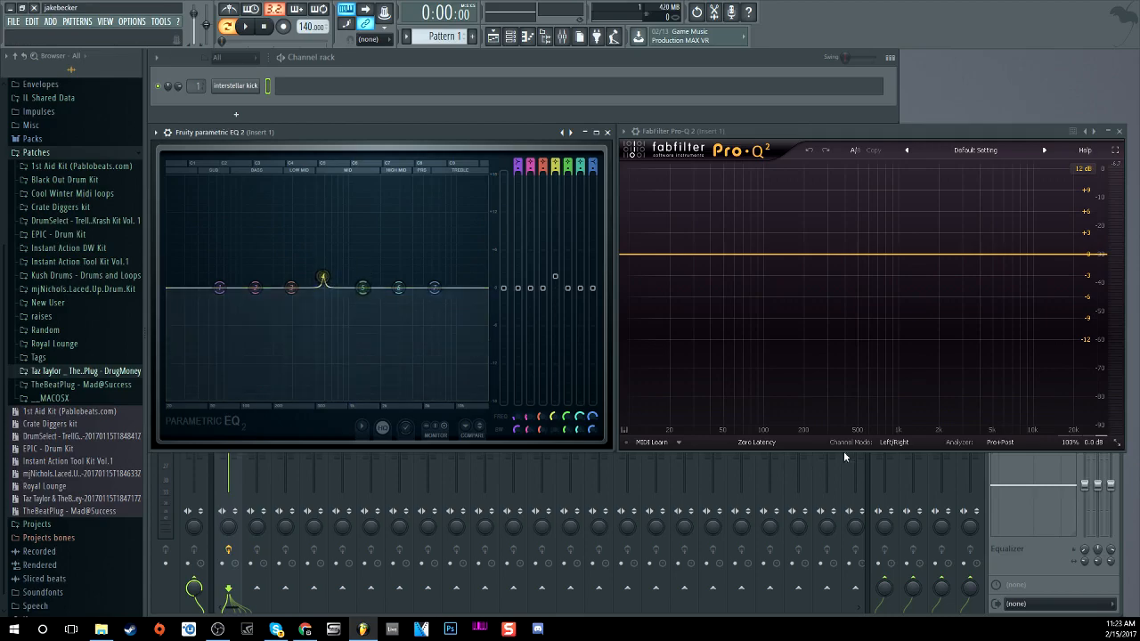
Add a Bell band just above 100 Hz in Pro-Q 2 and return band 4 of Parametric EQ 2 to flat
double_click(773, 253)
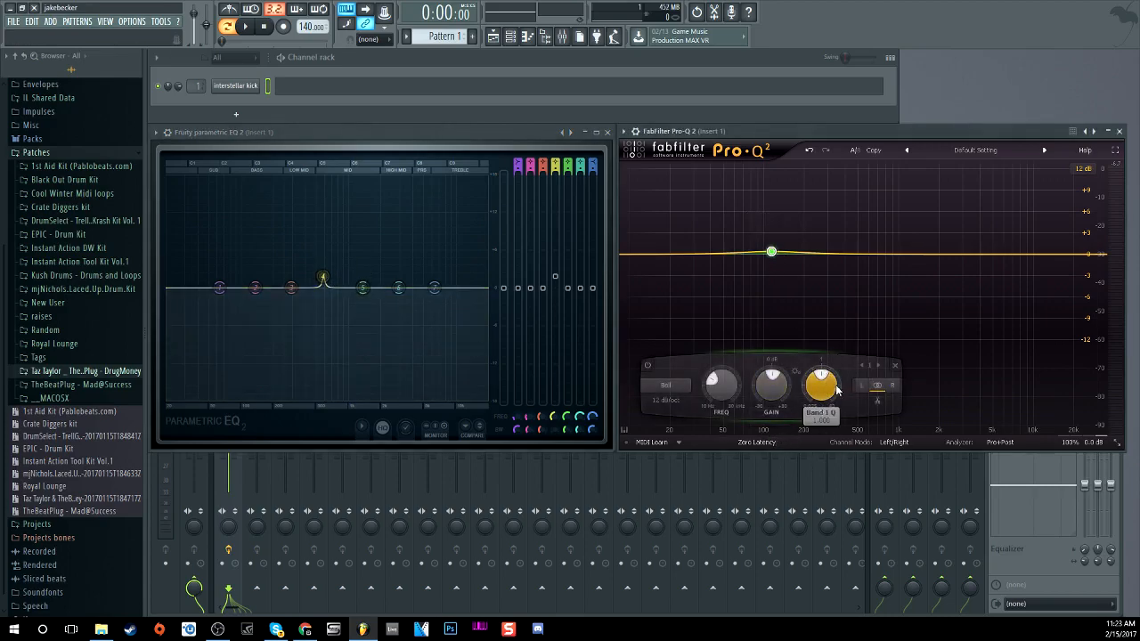
scroll(326, 283, "up", 4)
left_click_drag(326, 281, 338, 301)
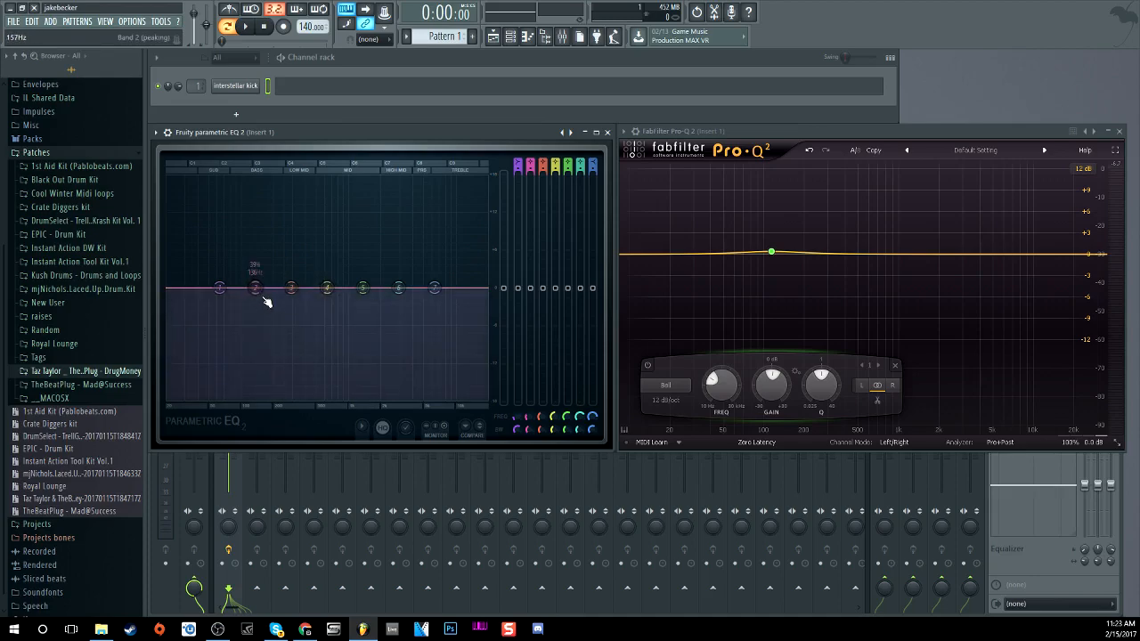
Move the Pro-Q 2 band, change it to Low Shelf, and set it to a cut of about 8.3 dB at 270 Hz
left_click_drag(771, 252, 842, 223)
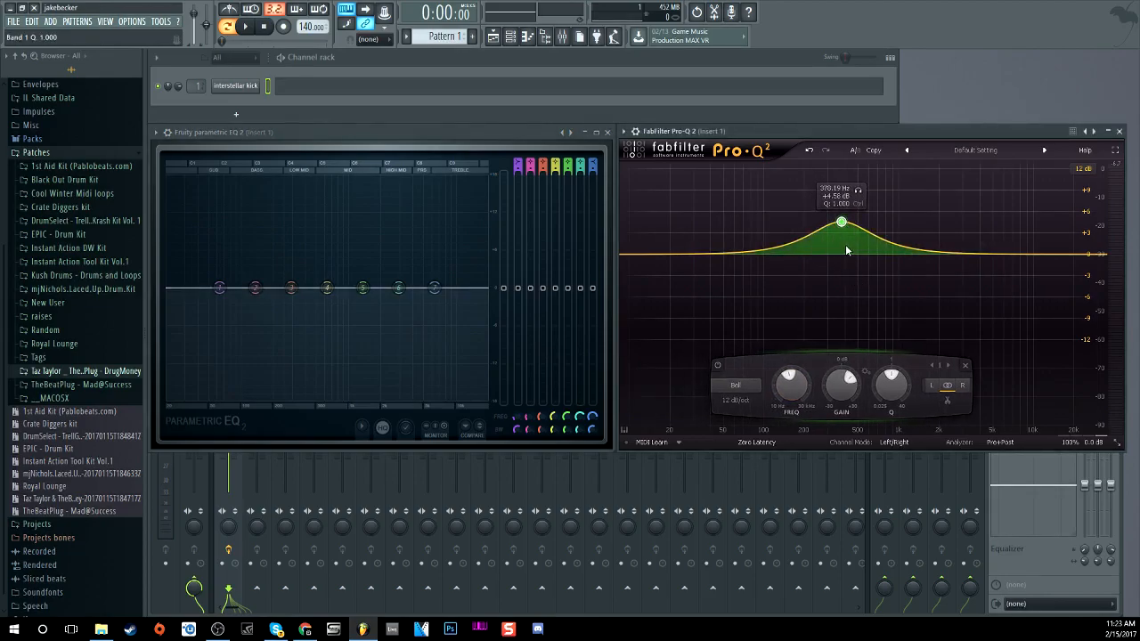
left_click_drag(841, 221, 815, 217)
left_click(708, 385)
left_click(717, 418)
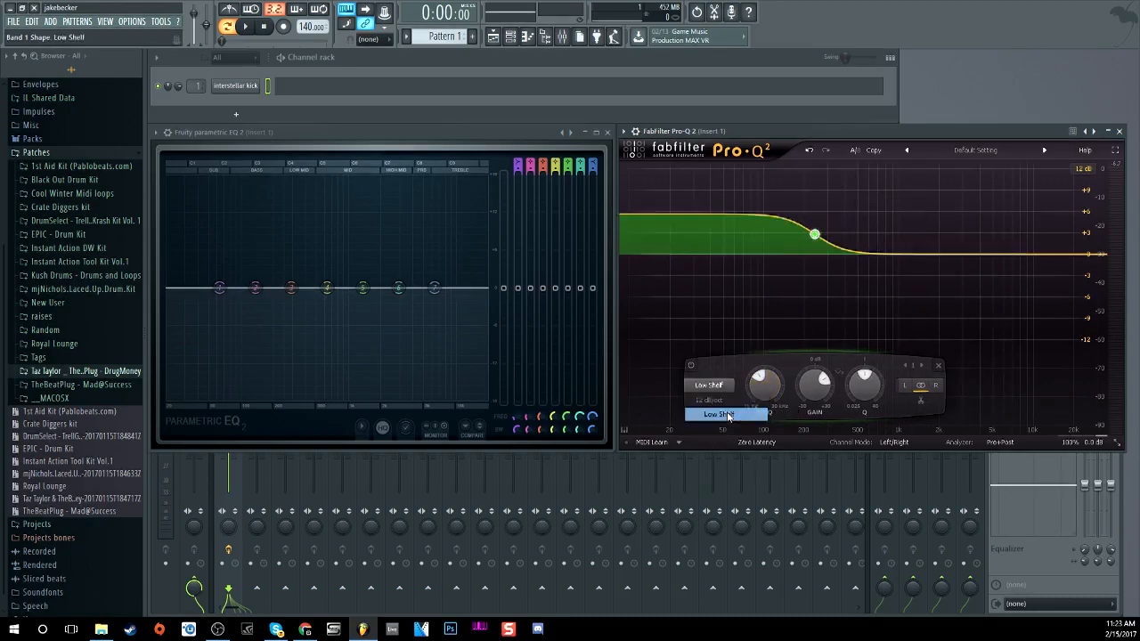
left_click_drag(815, 234, 821, 284)
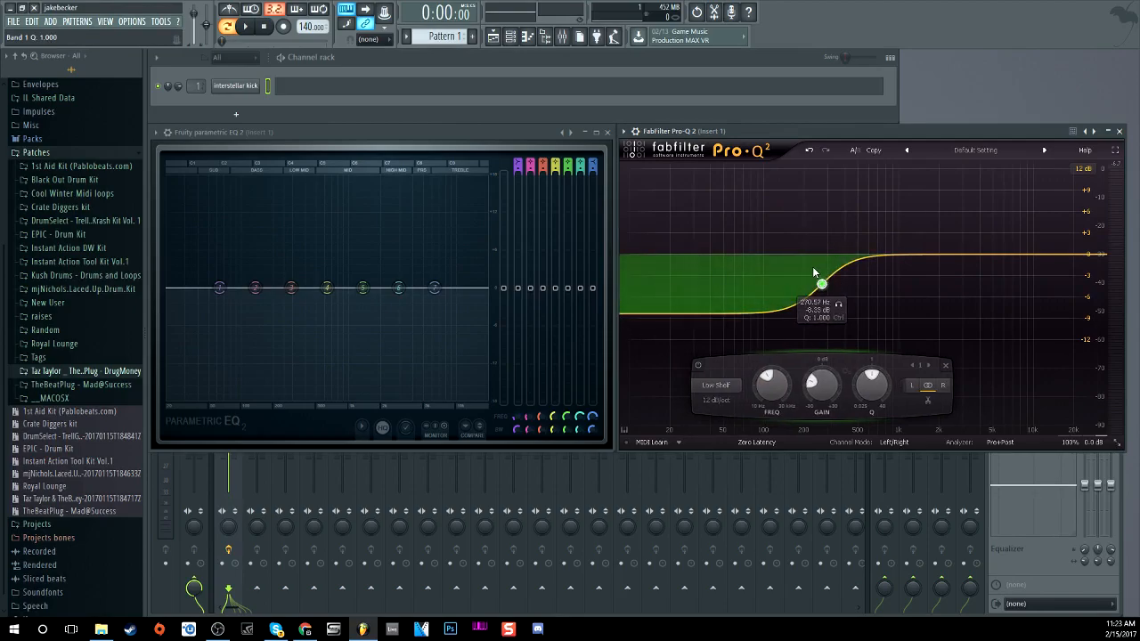
Try the High Shelf shape on the Pro-Q 2 band, and switch it to a High Cut at about 1.8 kHz
left_click(716, 385)
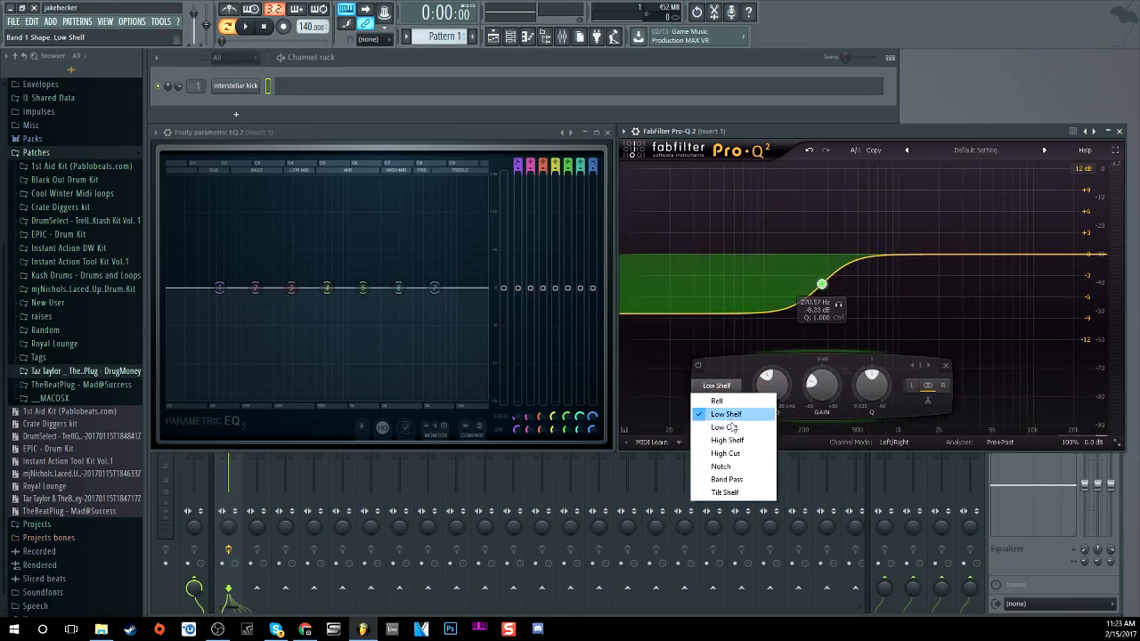
left_click(723, 439)
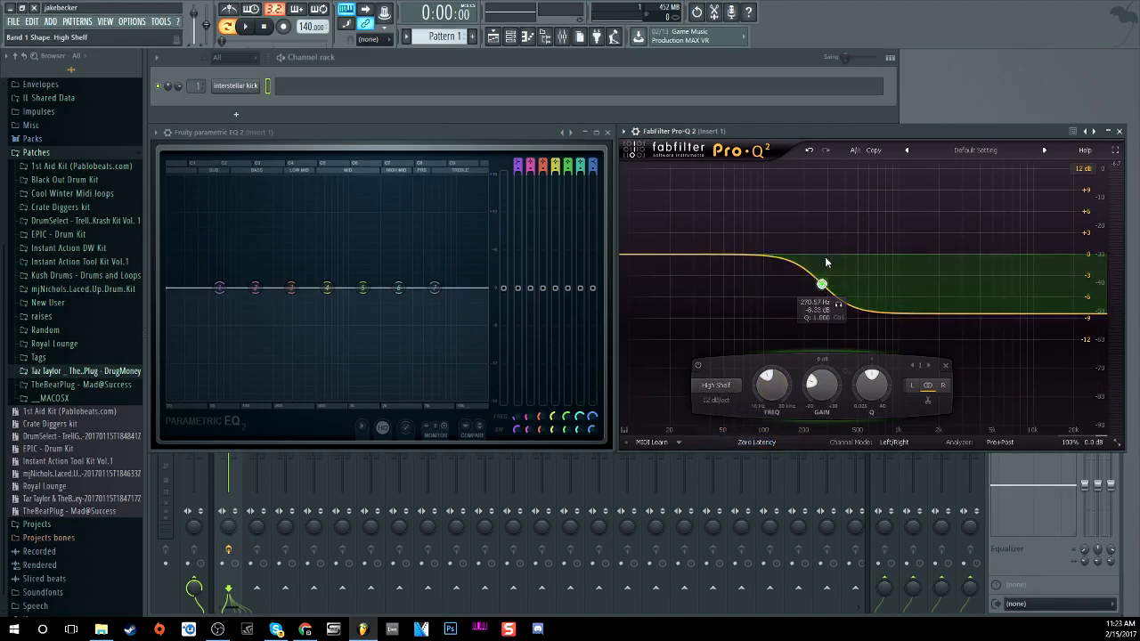
left_click(730, 386)
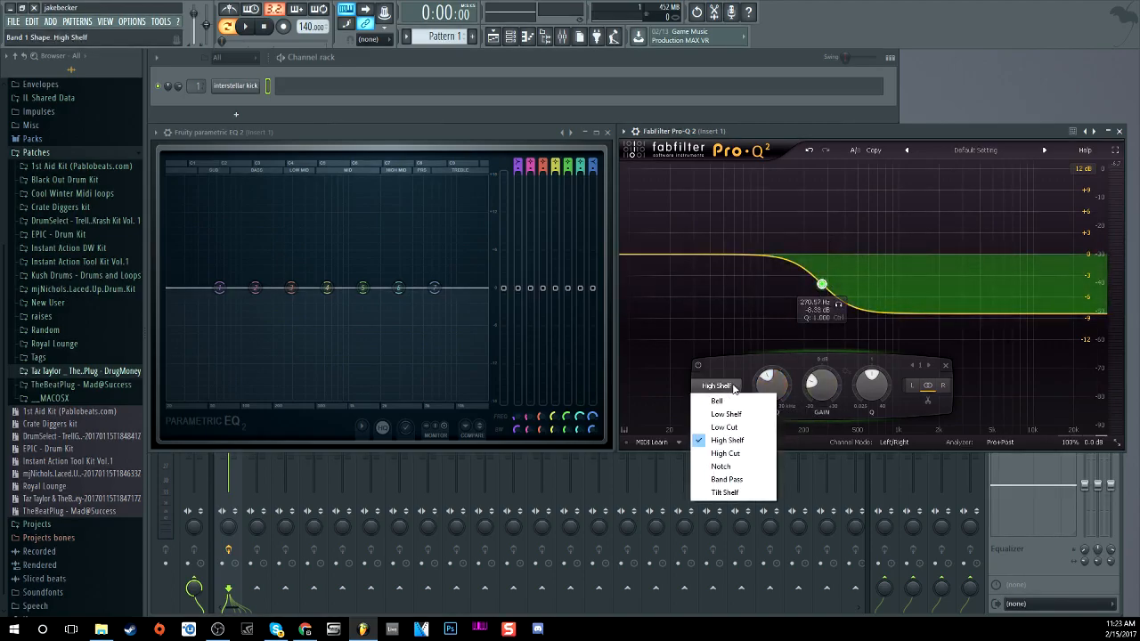
left_click(725, 453)
left_click_drag(821, 256, 932, 257)
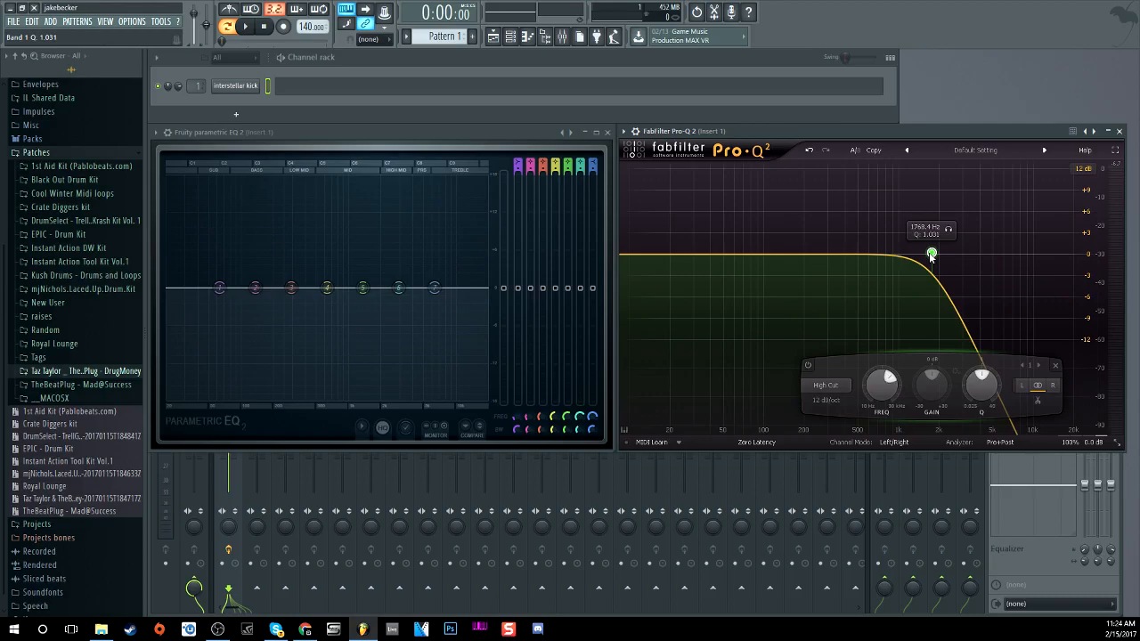
left_click_drag(932, 255, 934, 255)
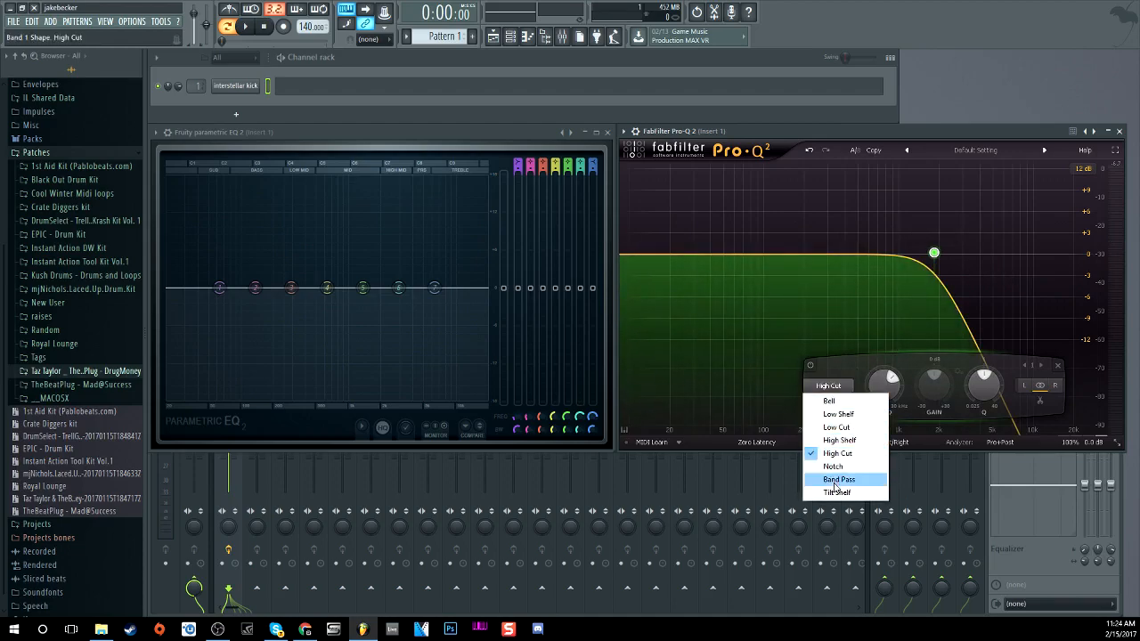
Change the Pro-Q 2 band to Low Cut and lower its frequency to just above 100 Hz
left_click(848, 428)
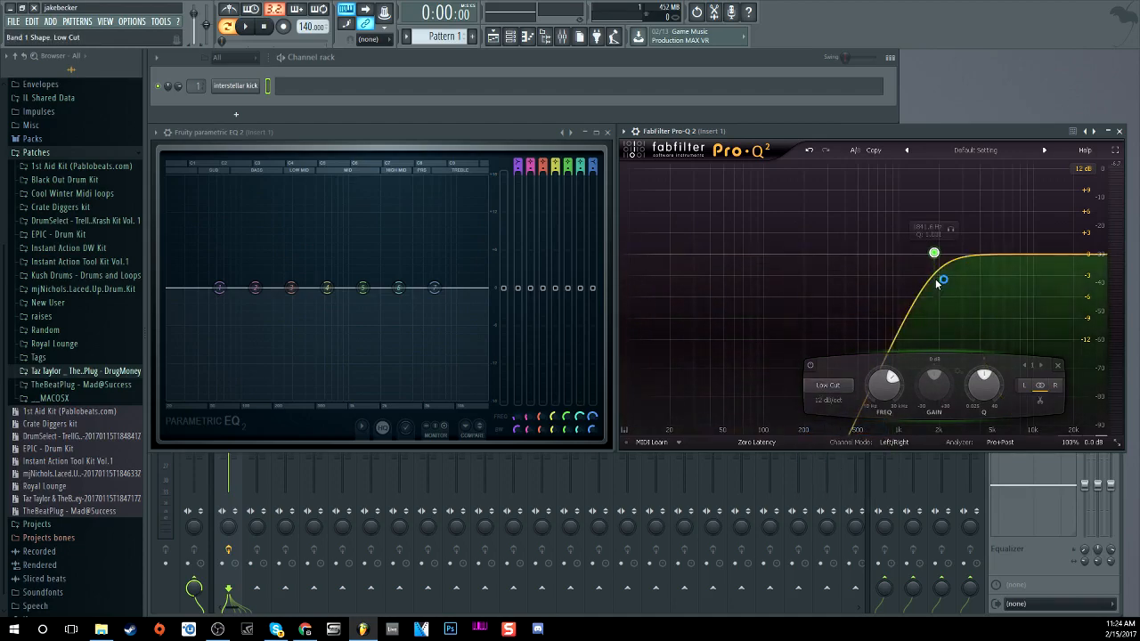
left_click_drag(933, 253, 777, 258)
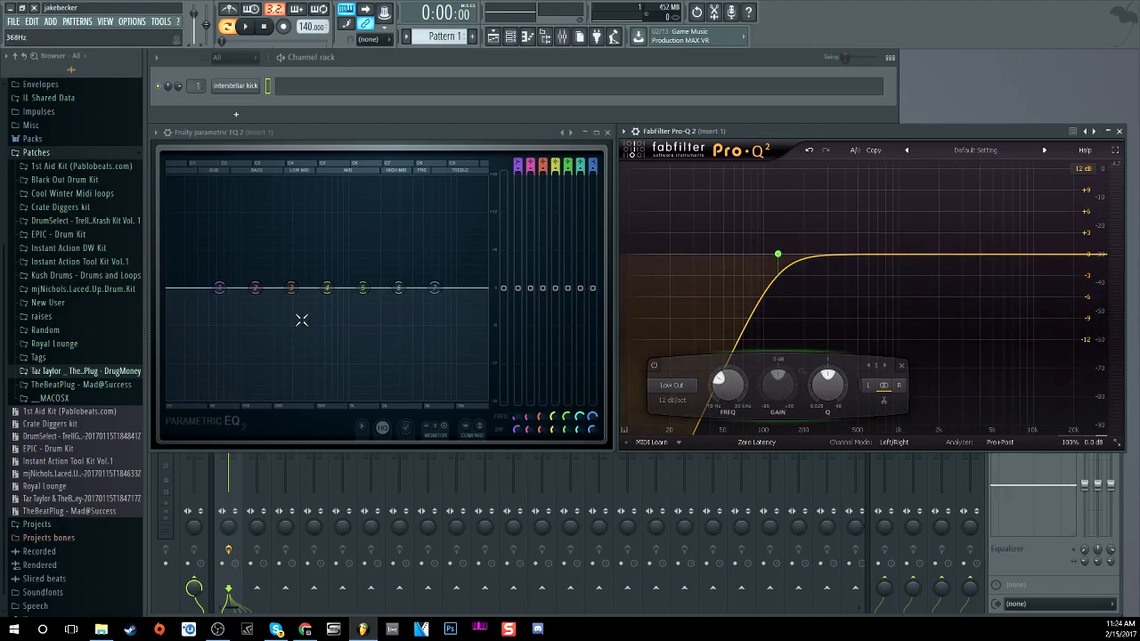
Try imitating cut filters in Parametric EQ 2 by pulling the band 1 low shelf and the band 7 high shelf far down
left_click_drag(219, 287, 246, 384)
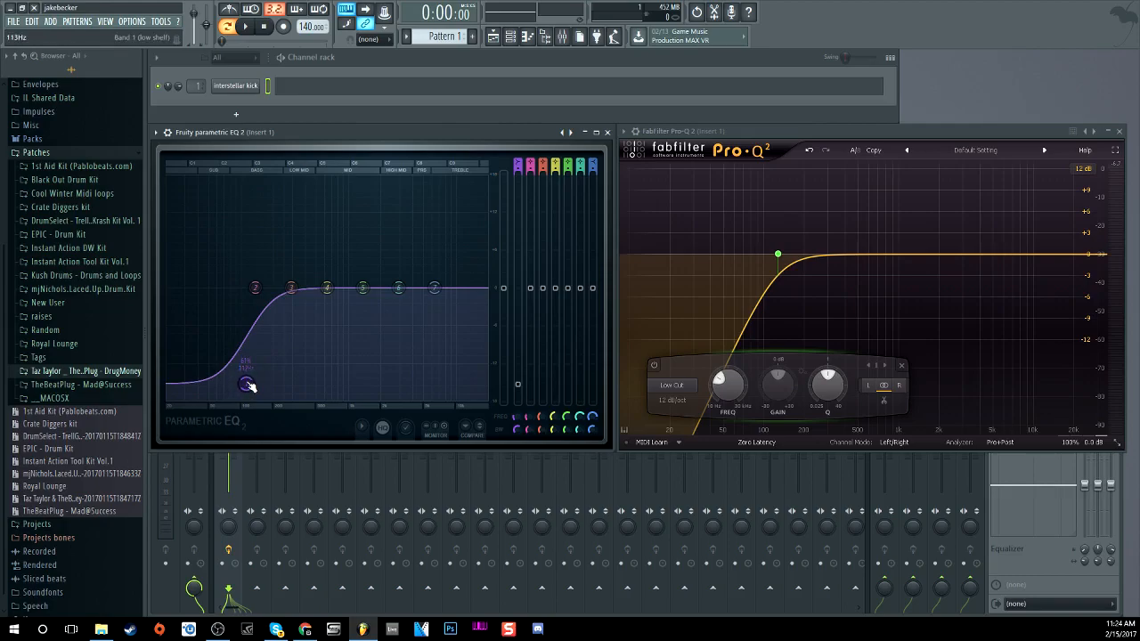
left_click_drag(247, 386, 209, 286)
left_click_drag(434, 288, 378, 400)
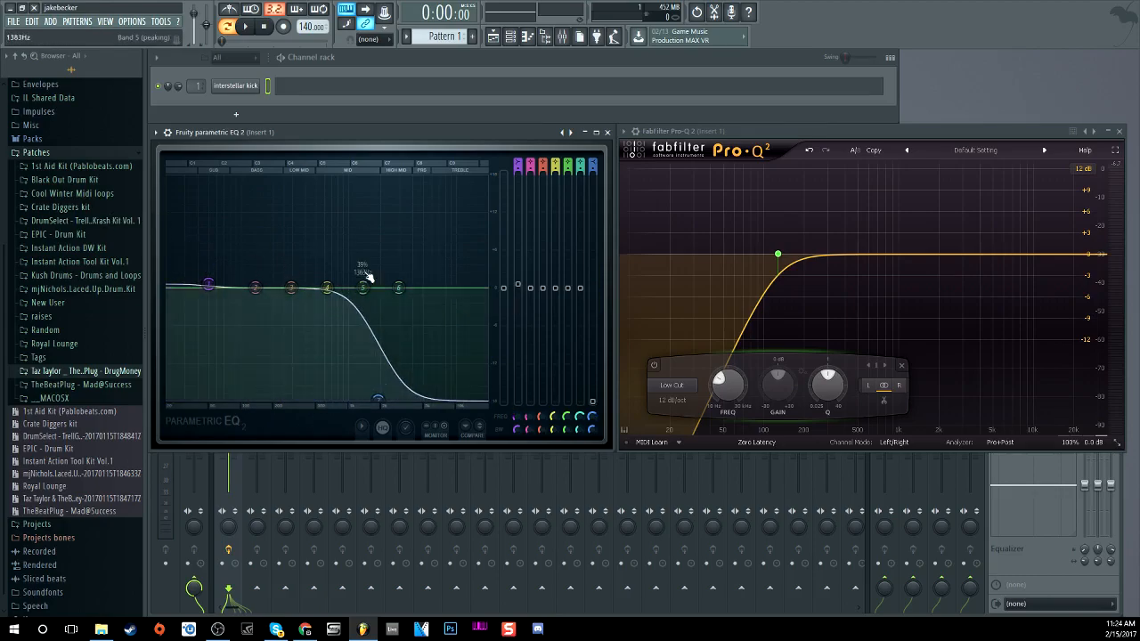
Reset bands 7 and 1 of Parametric EQ 2 to their defaults
right_click(378, 399)
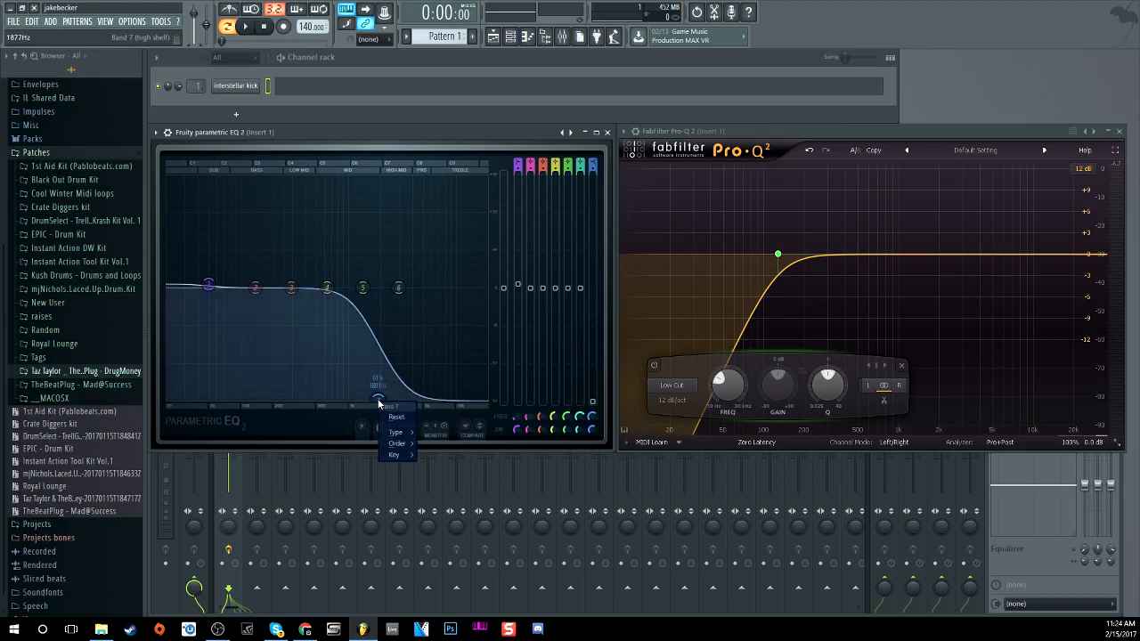
left_click(394, 414)
right_click(220, 298)
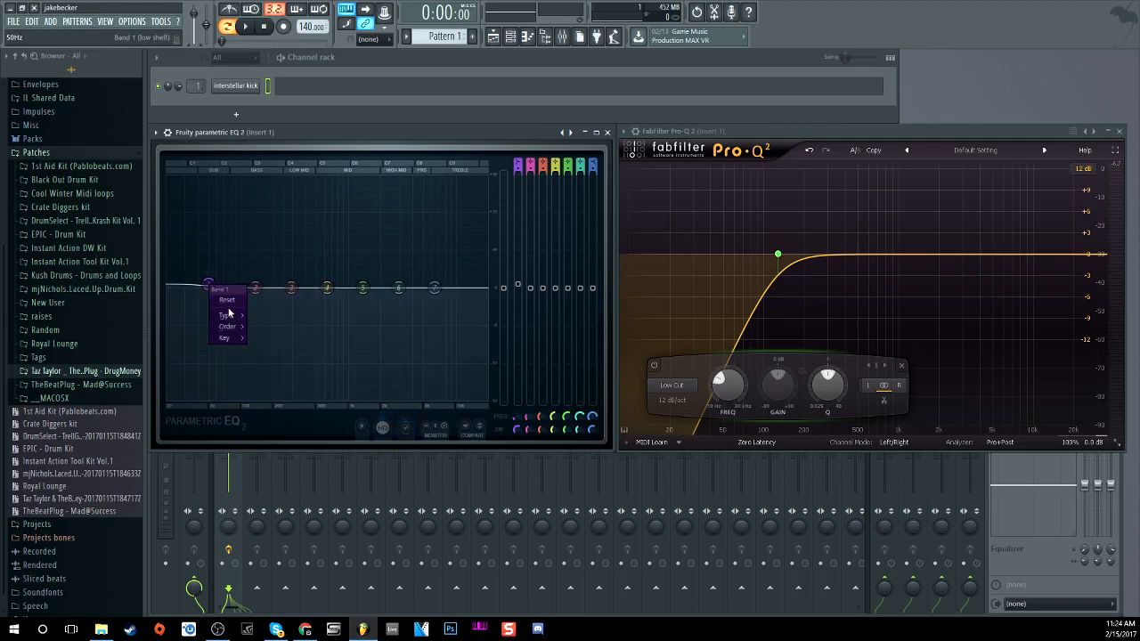
left_click(225, 301)
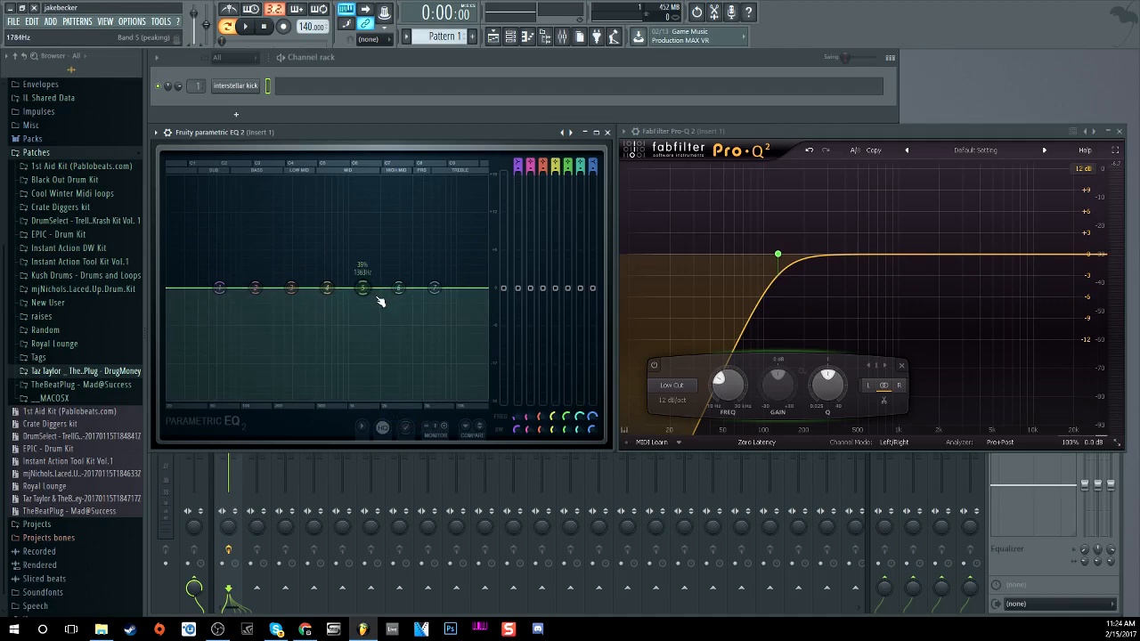
Change the shape of the Pro-Q 2 band to Notch
left_click(673, 386)
left_click(677, 466)
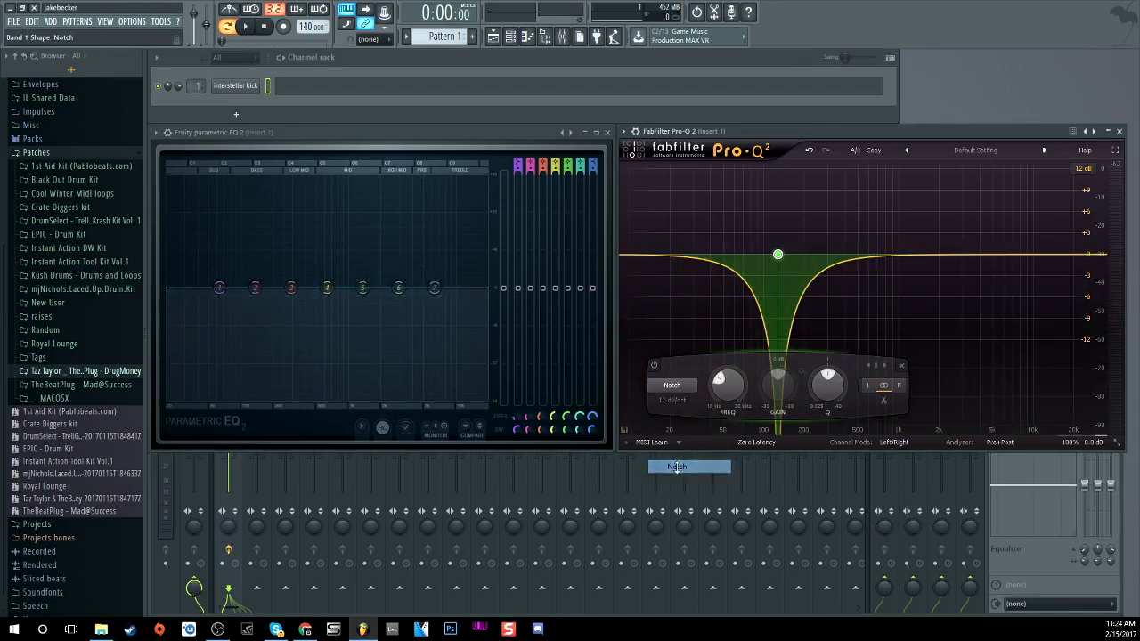
Move the Pro-Q 2 notch up to about 325 Hz and change its shape to Band Pass
left_click_drag(777, 255, 839, 242)
left_click(727, 386)
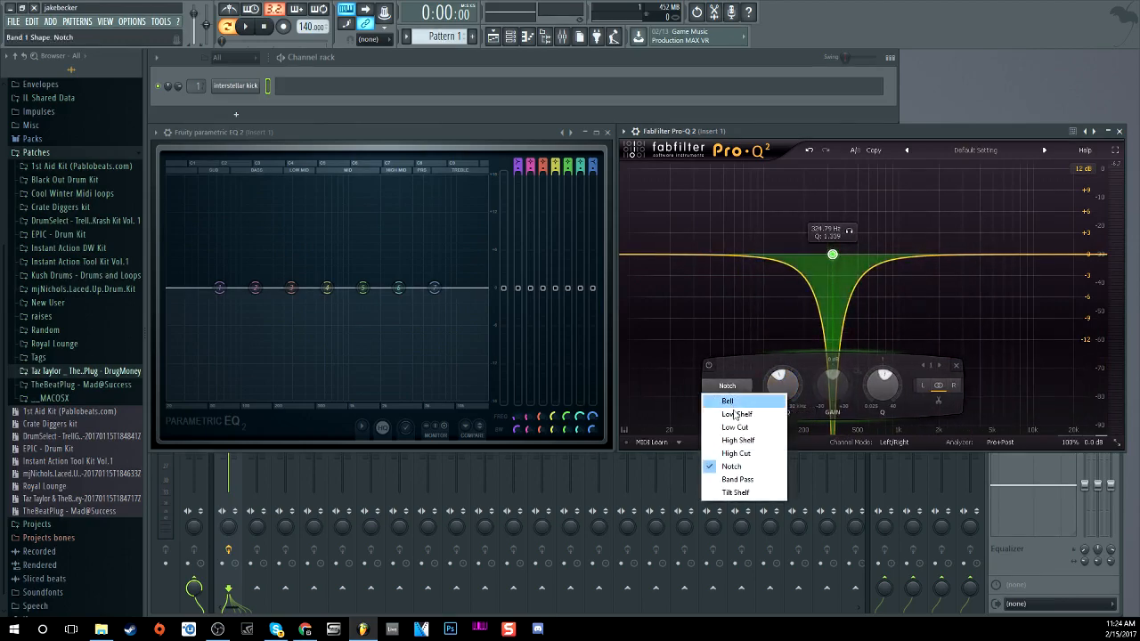
left_click(737, 479)
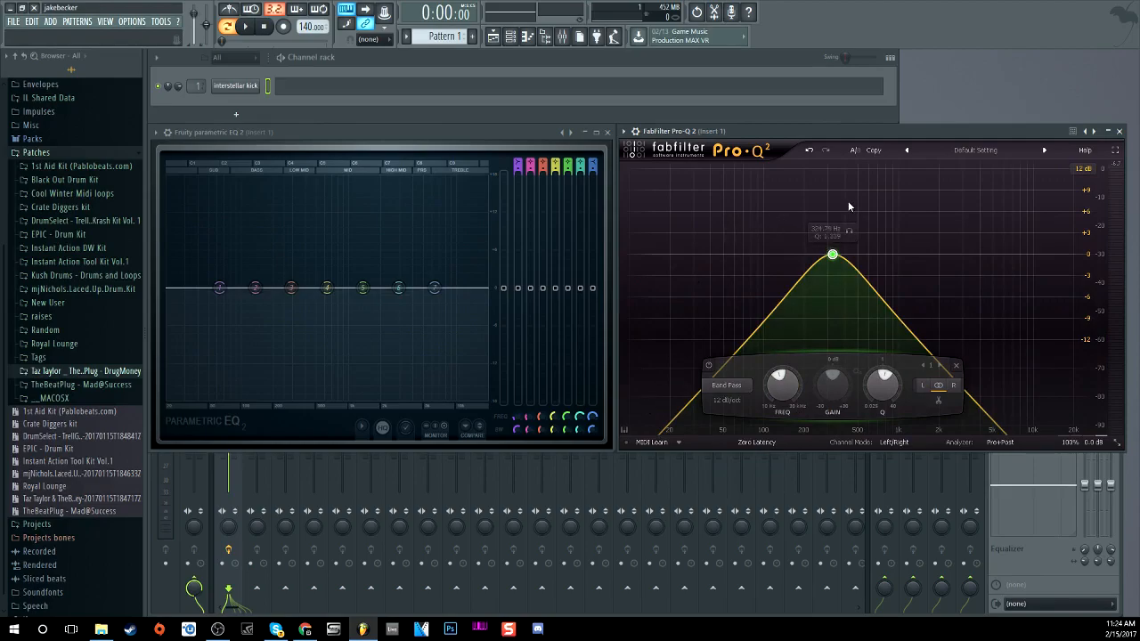
Change the Pro-Q 2 band to Tilt Shelf and set its gain to about -6.4 dB
left_click(727, 385)
left_click(735, 492)
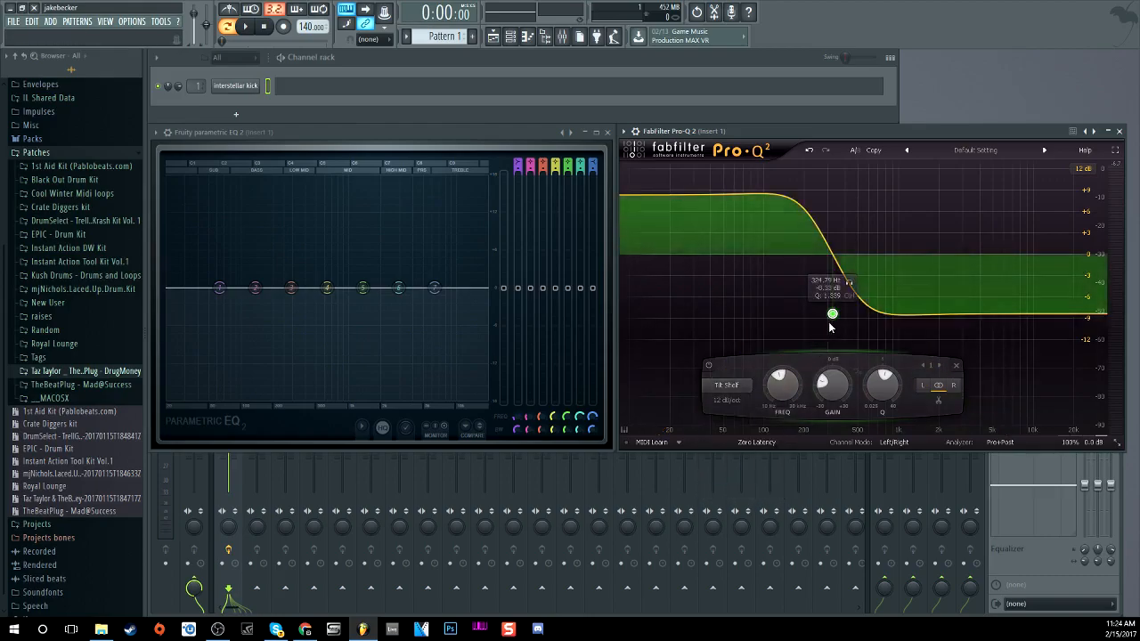
left_click_drag(832, 314, 835, 341)
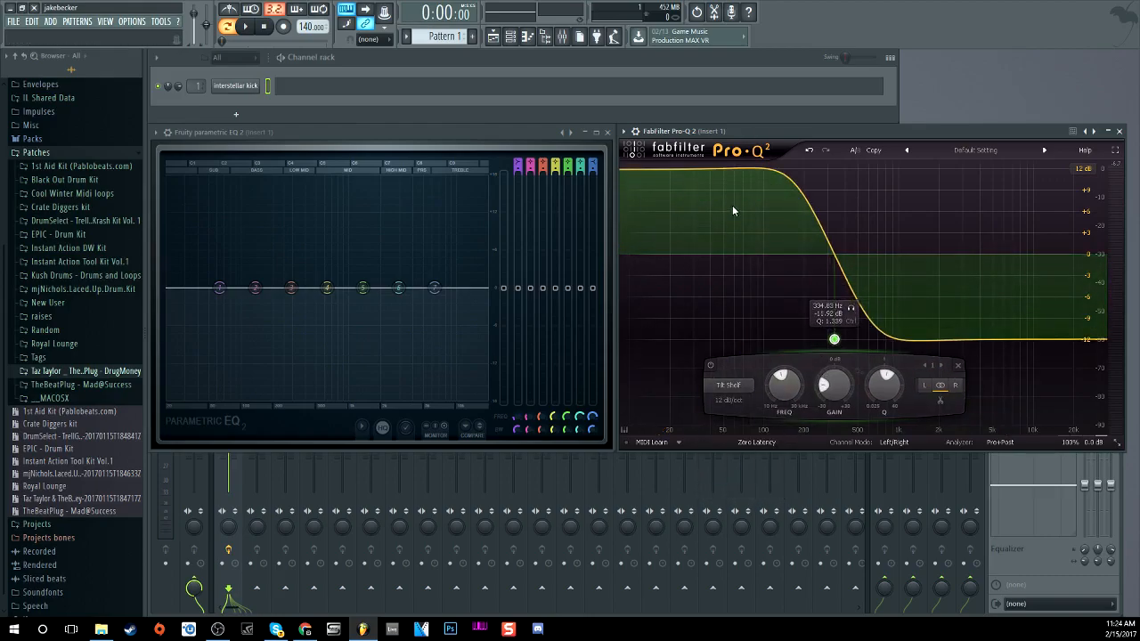
left_click_drag(833, 339, 834, 300)
Imitate a tilt shelf in Parametric EQ 2 by raising the band 7 high shelf and lowering the band 1 low shelf near the middle
left_click_drag(434, 287, 325, 228)
left_click_drag(219, 288, 304, 335)
left_click_drag(324, 228, 338, 258)
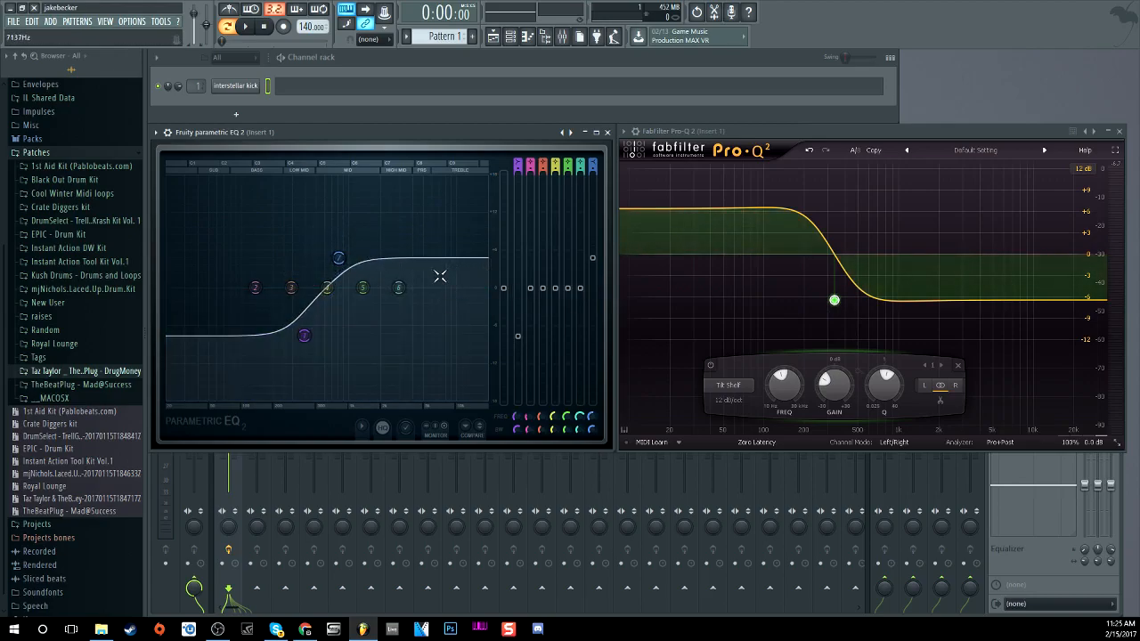
Reset bands 7 and 1 of Parametric EQ 2 to flatten the imitated tilt shelf
right_click(338, 258)
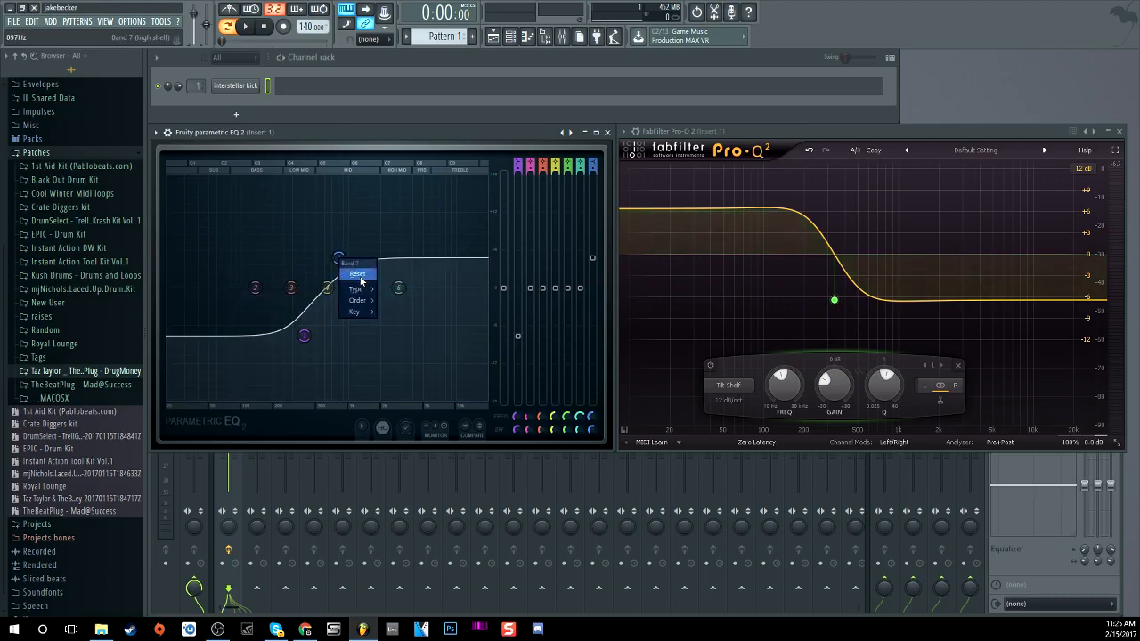
left_click(356, 265)
right_click(313, 337)
left_click(320, 350)
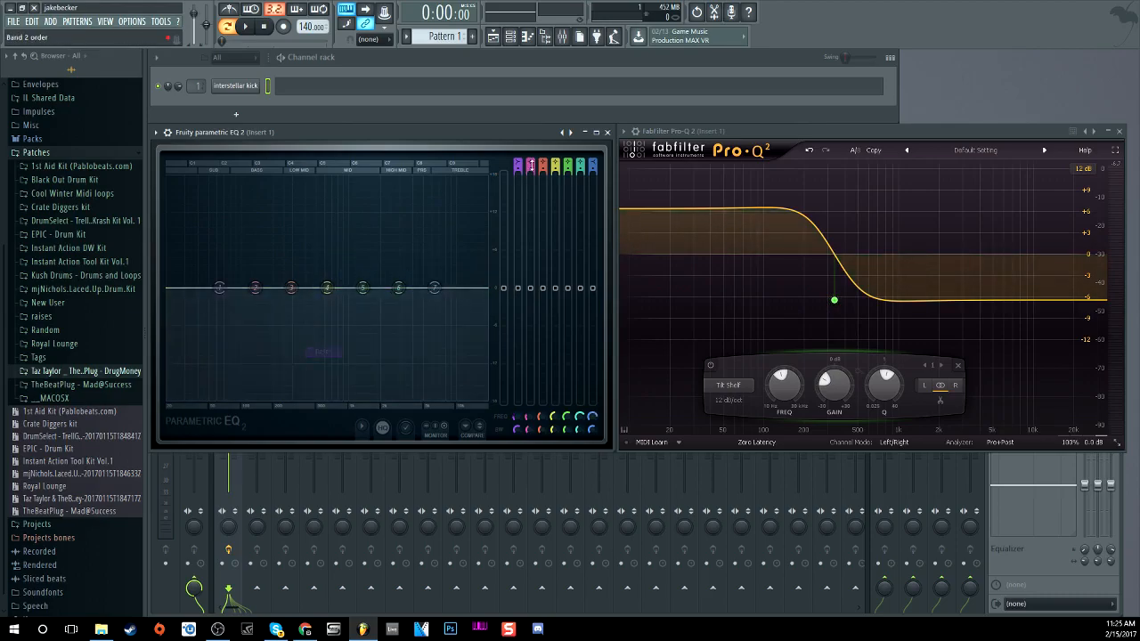
Boost band 4 of Parametric EQ 2 and cycle through its filter types, including Peaking, High shelf and High pass, ending with the band off
left_click_drag(327, 288, 334, 242)
scroll(555, 165, "down", 2)
scroll(554, 165, "up", 2)
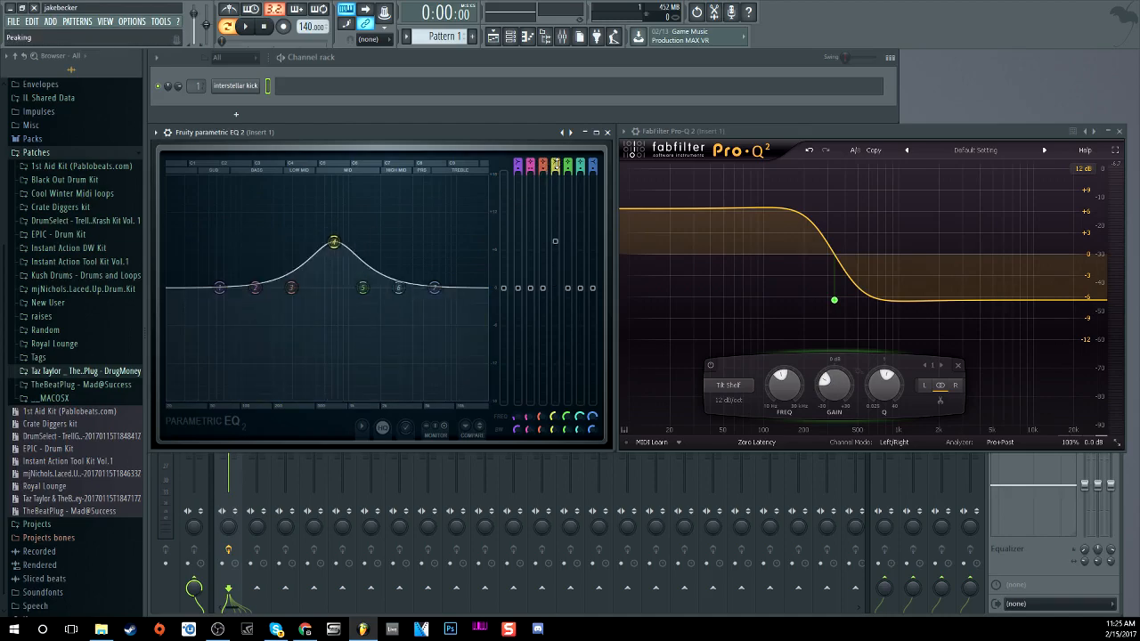
scroll(555, 165, "down", 3)
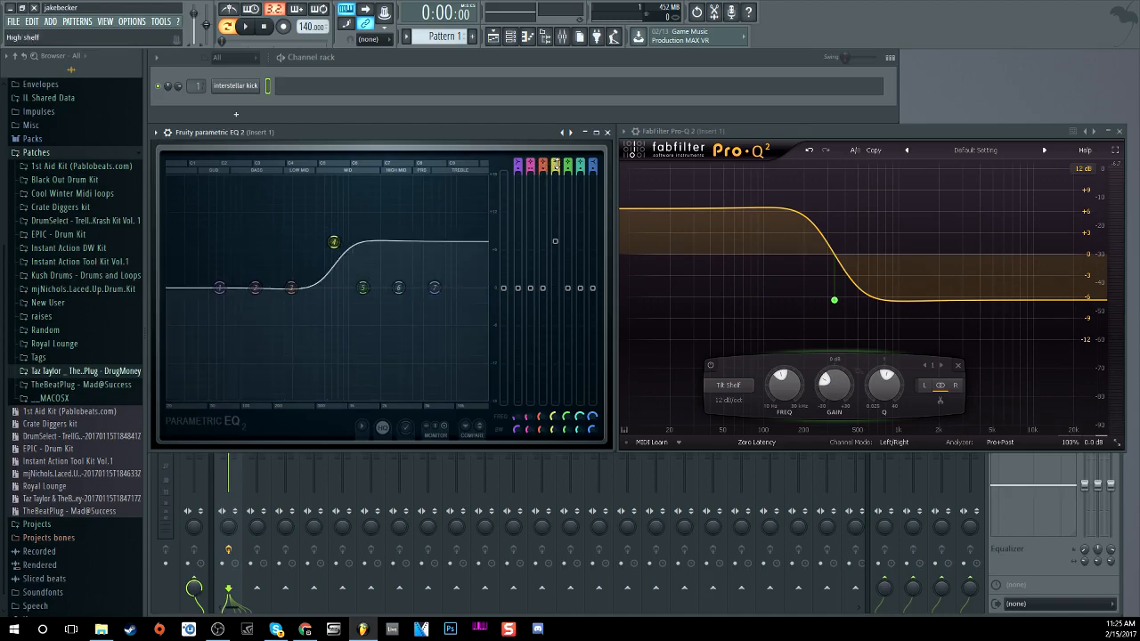
scroll(555, 165, "down", 1)
scroll(555, 165, "up", 1)
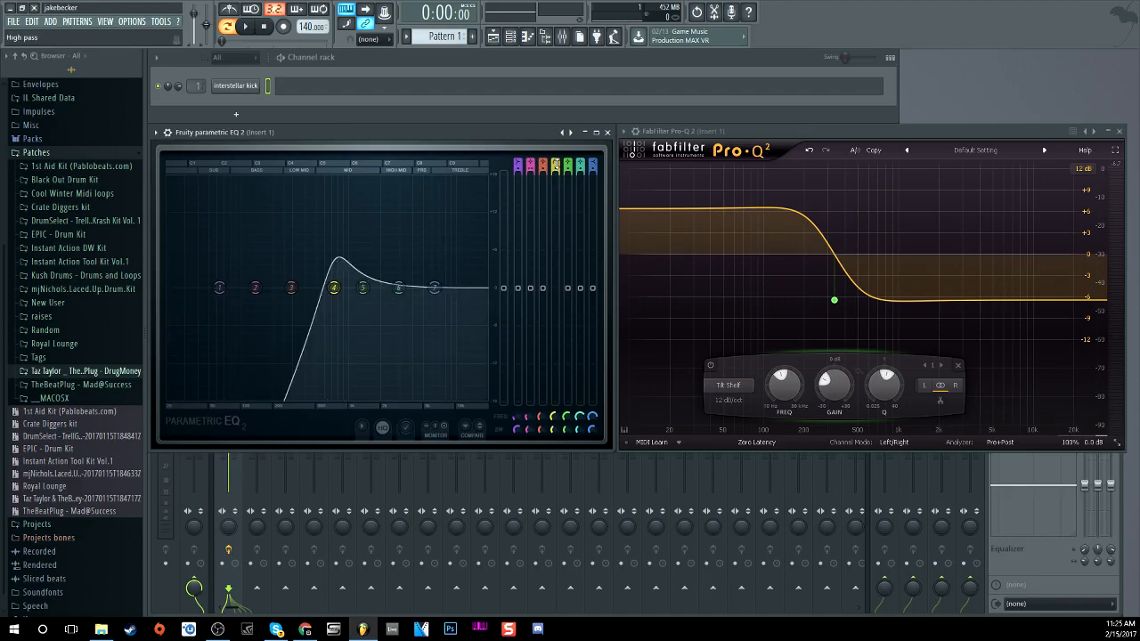
scroll(555, 165, "down", 3)
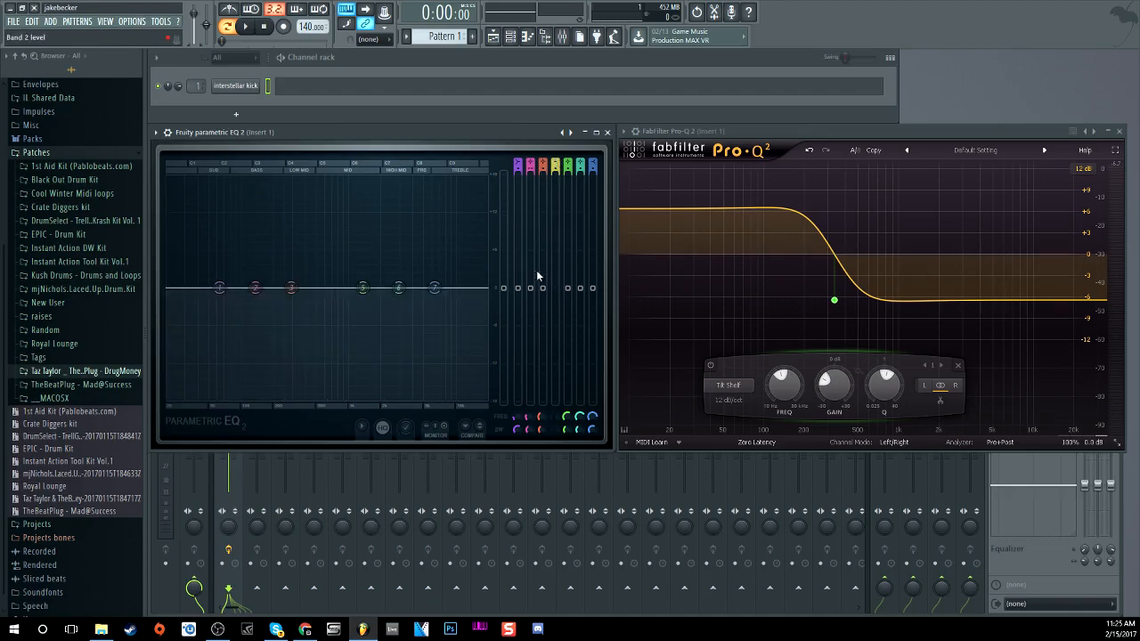
Bring the Pro-Q 2 tilt shelf gain back to about 0 dB and play the interstellar kick several times
mouse_move(779, 306)
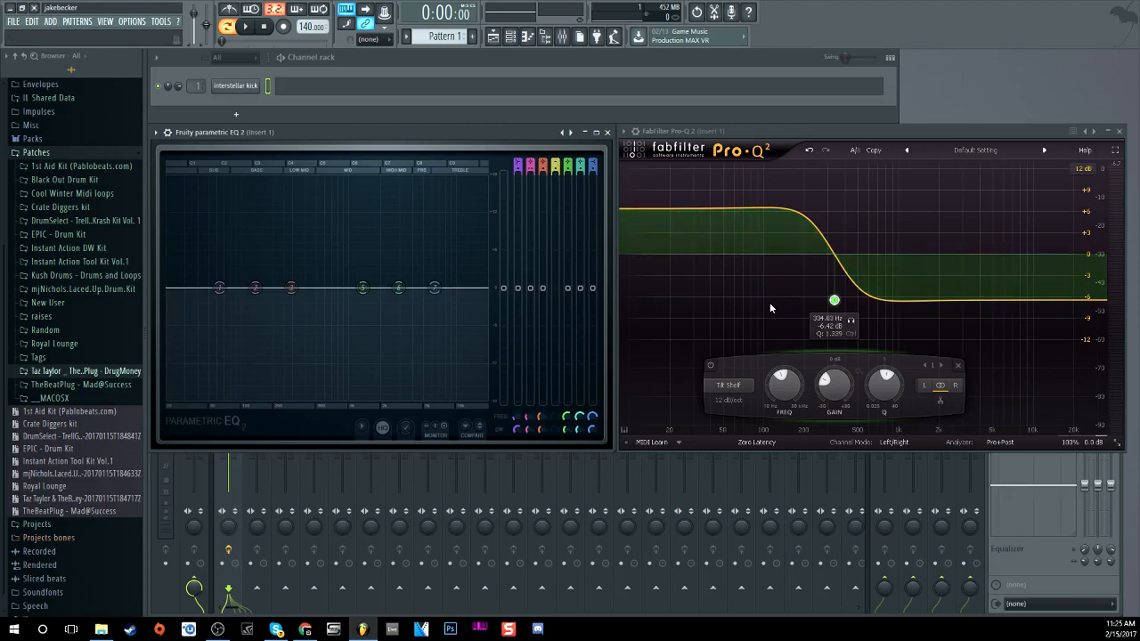
left_click_drag(833, 300, 835, 258)
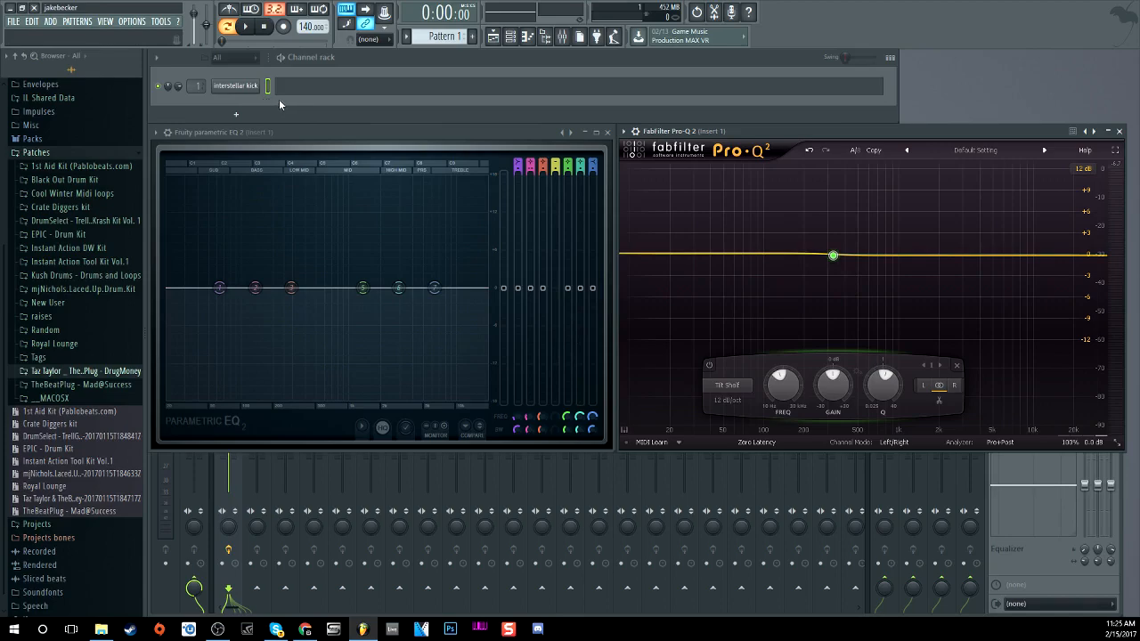
key("x")
key("x")
key("x")
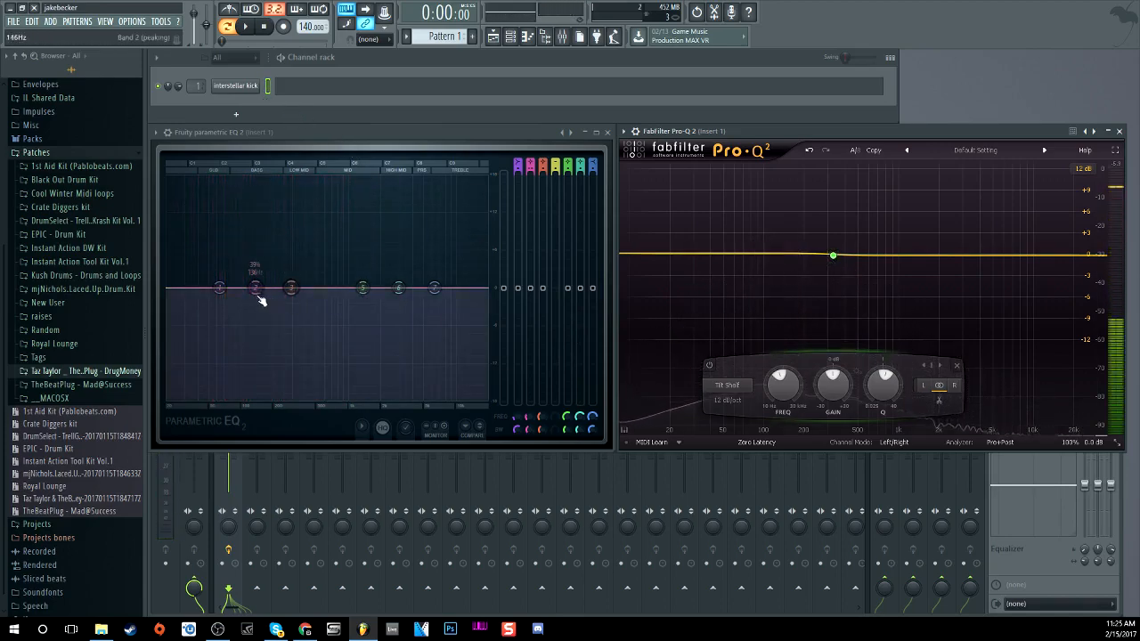
Boost band 2 of Parametric EQ 2 in the lows while playing the kick, and make band 7 a Low pass lowered to the midrange
left_click_drag(262, 294, 231, 252)
key("x")
key("x")
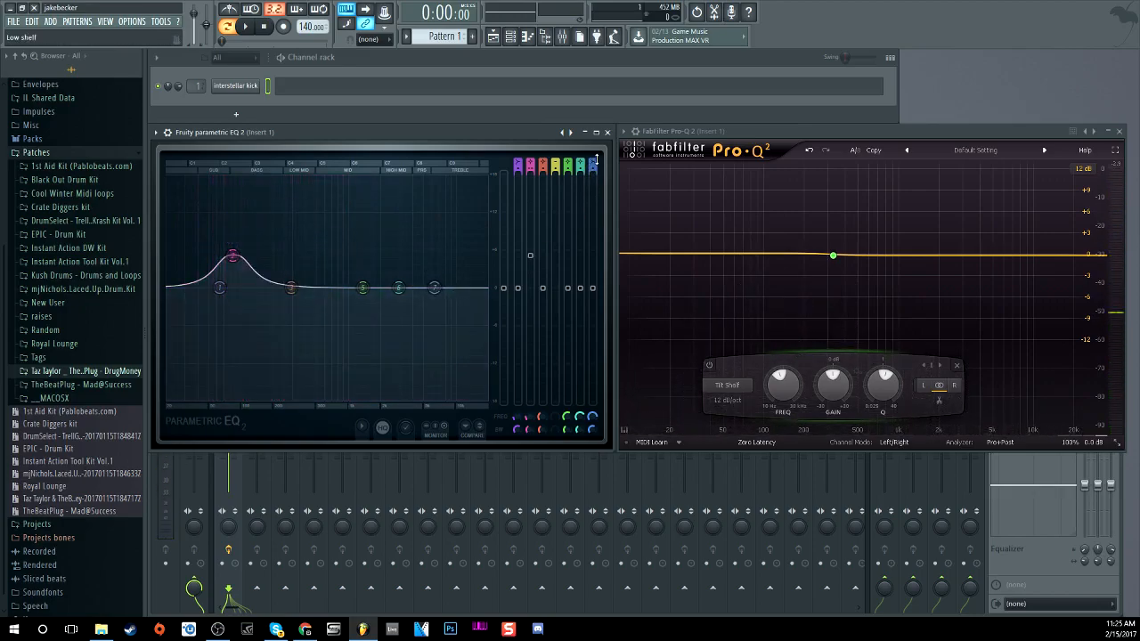
scroll(596, 159, "down", 4)
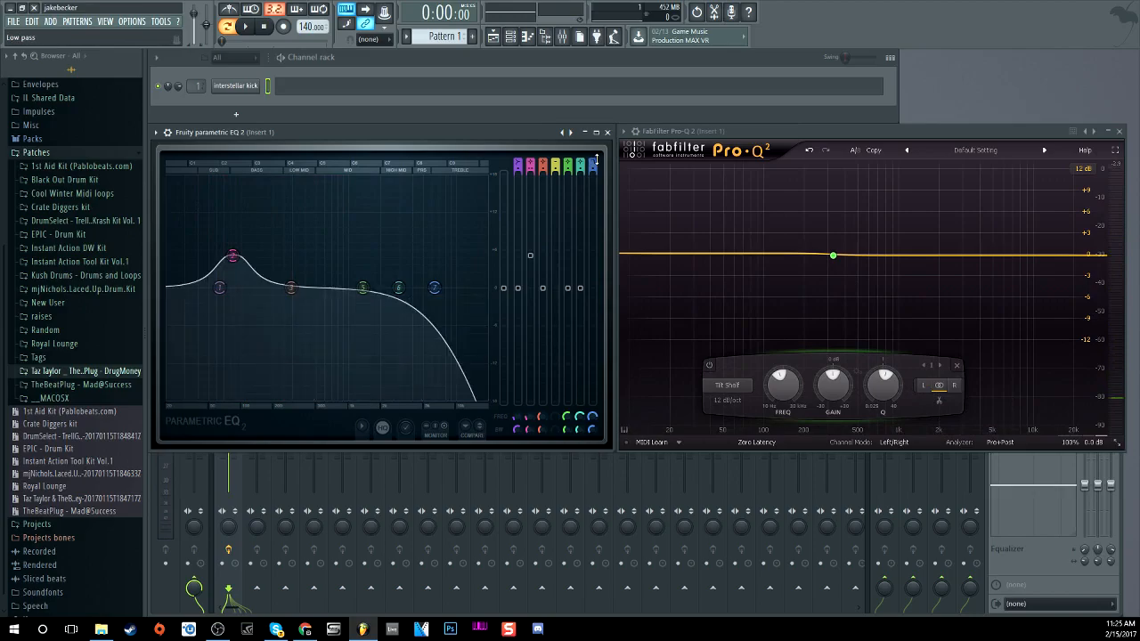
left_click_drag(433, 289, 326, 288)
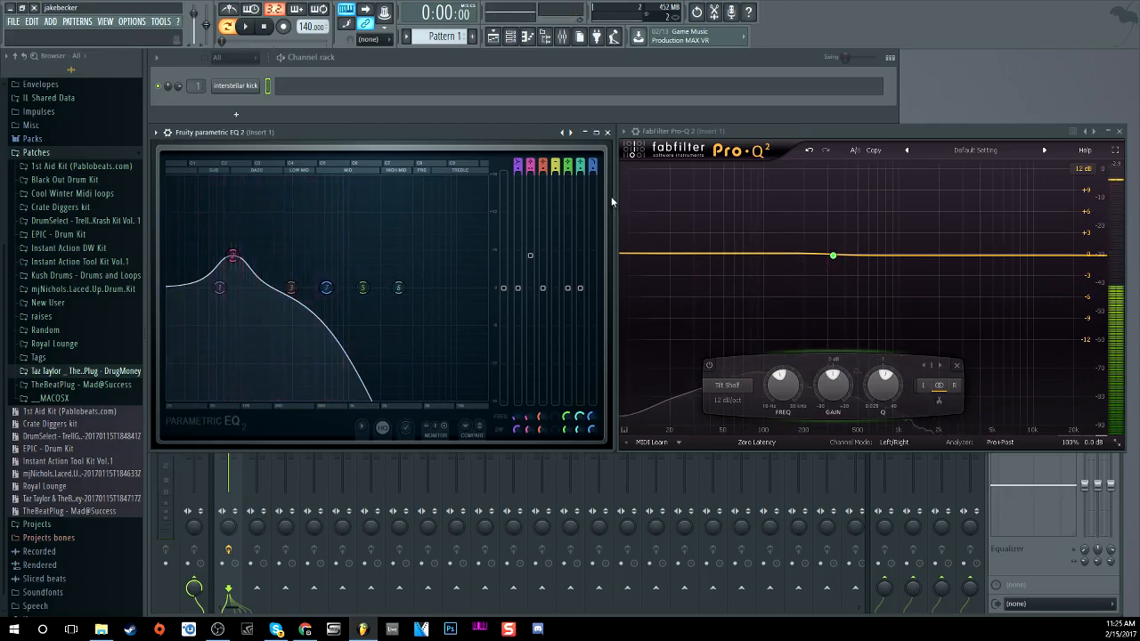
Close the Pro-Q 2 window and toggle the Parametric EQ 2 slot on Insert 1 to compare the kick without it
left_click(1119, 131)
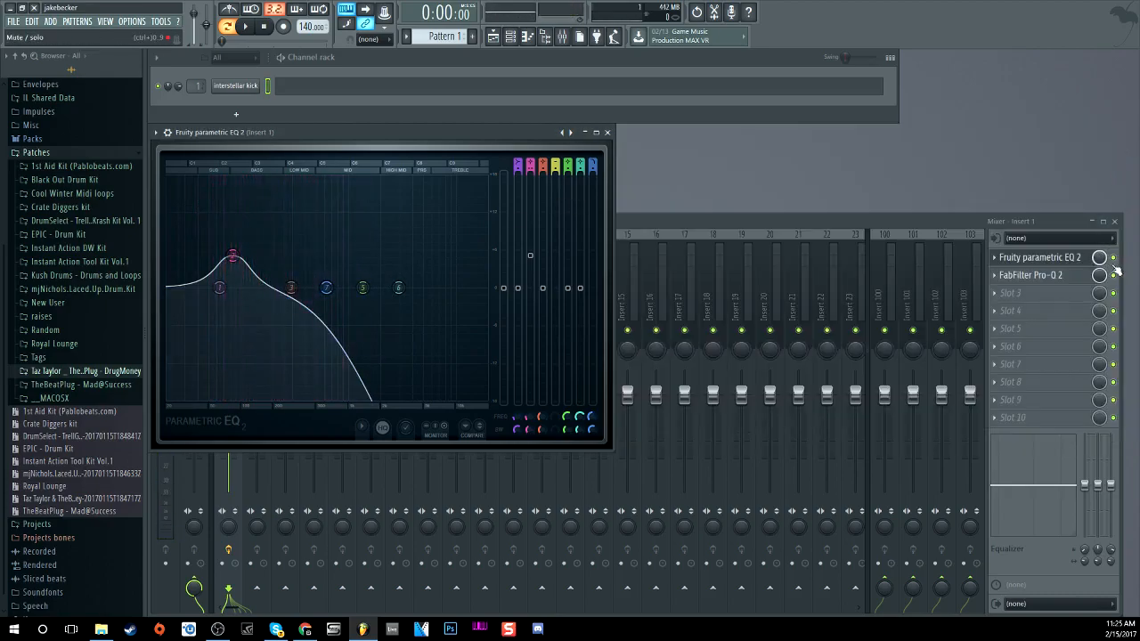
left_click(1121, 265)
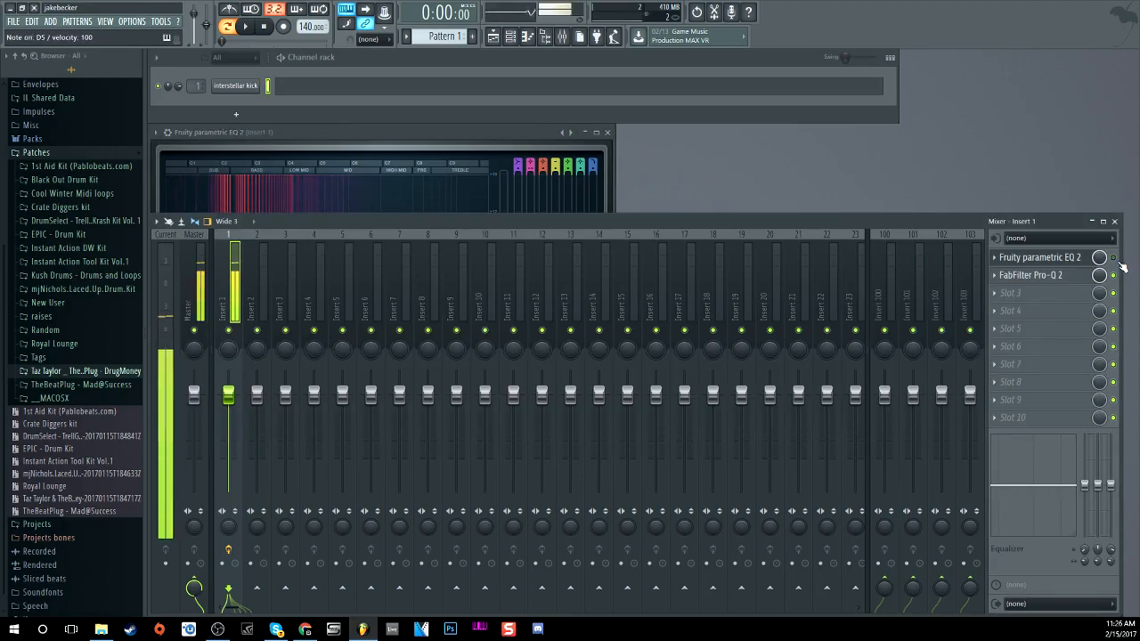
left_click(356, 143)
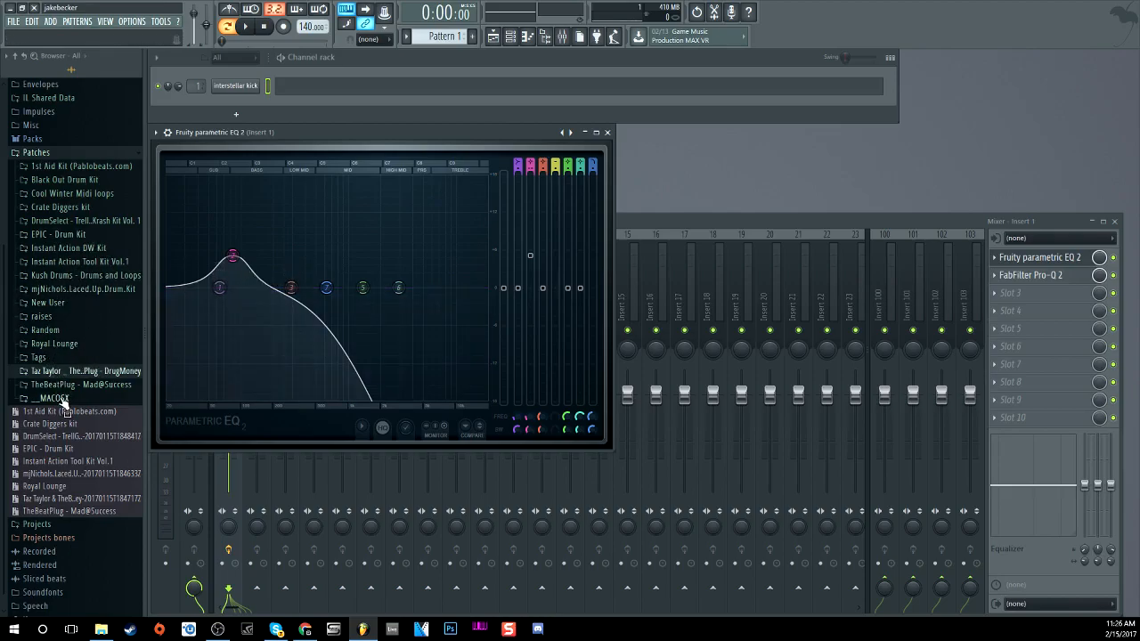
Add a Kontakt 5 [64bit] channel and expand the instruments of the Kontakt Factory Library
left_click(230, 117)
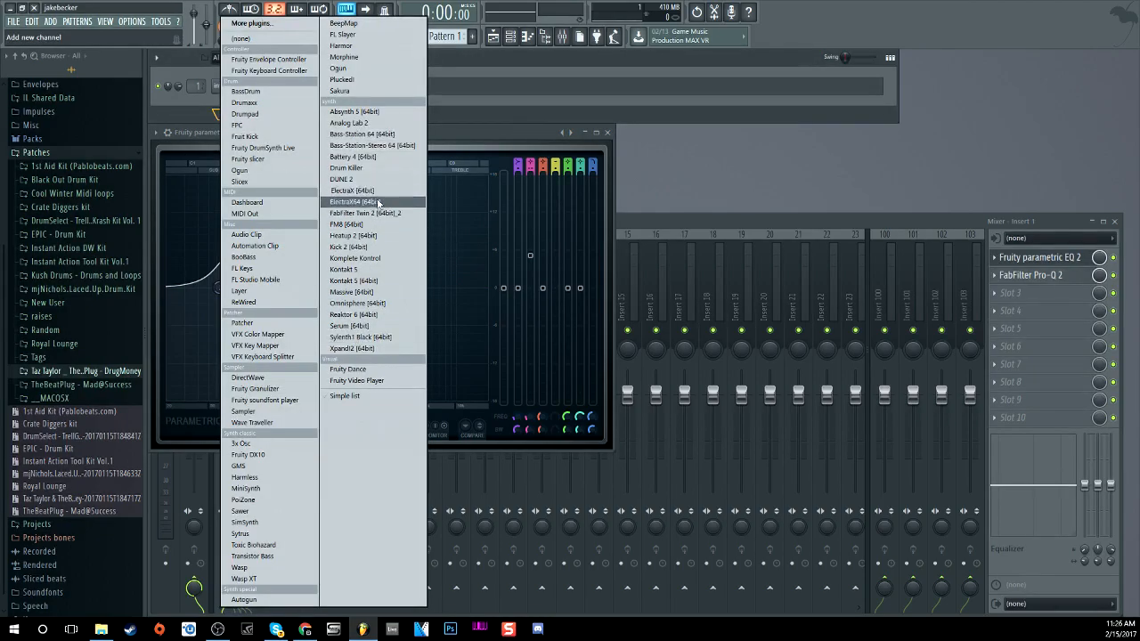
left_click(368, 281)
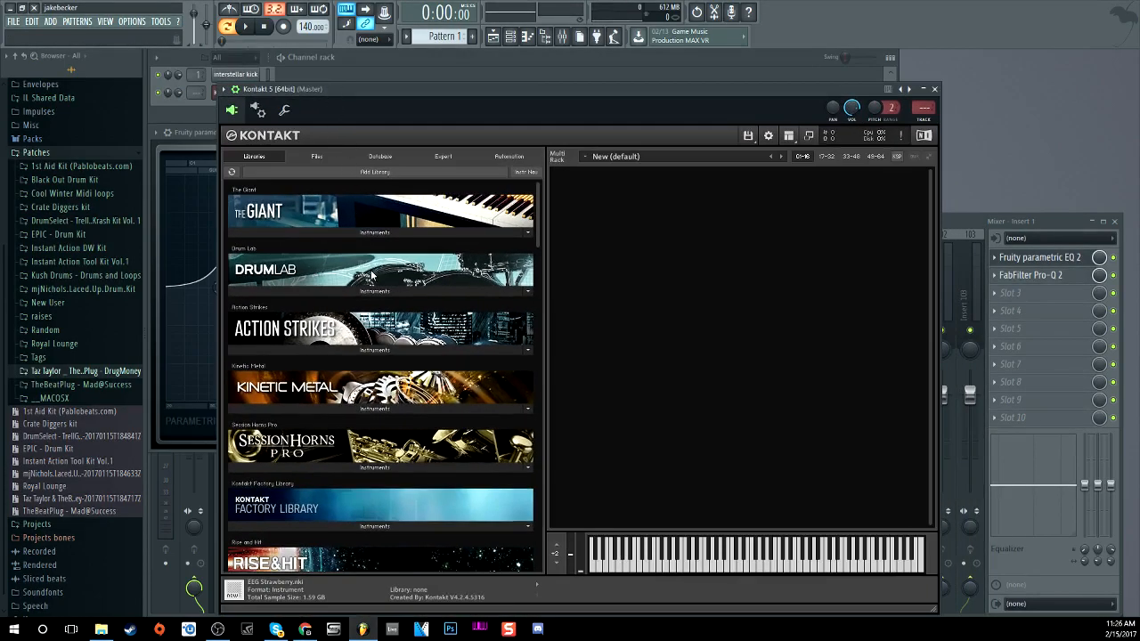
scroll(372, 276, "down", 2)
left_click(352, 473)
Load Choir [a].nki from the factory library's Choir folder, subfolder 3 - Choir, into the multi rack
scroll(344, 497, "down", 2)
left_click(271, 446)
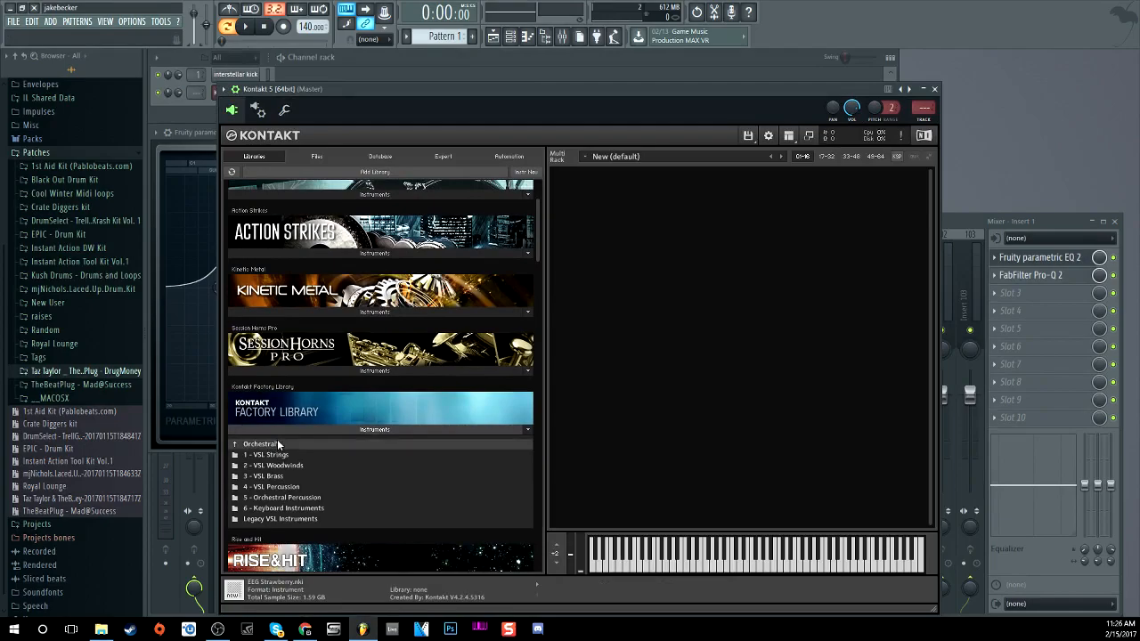
left_click(277, 442)
left_click(283, 465)
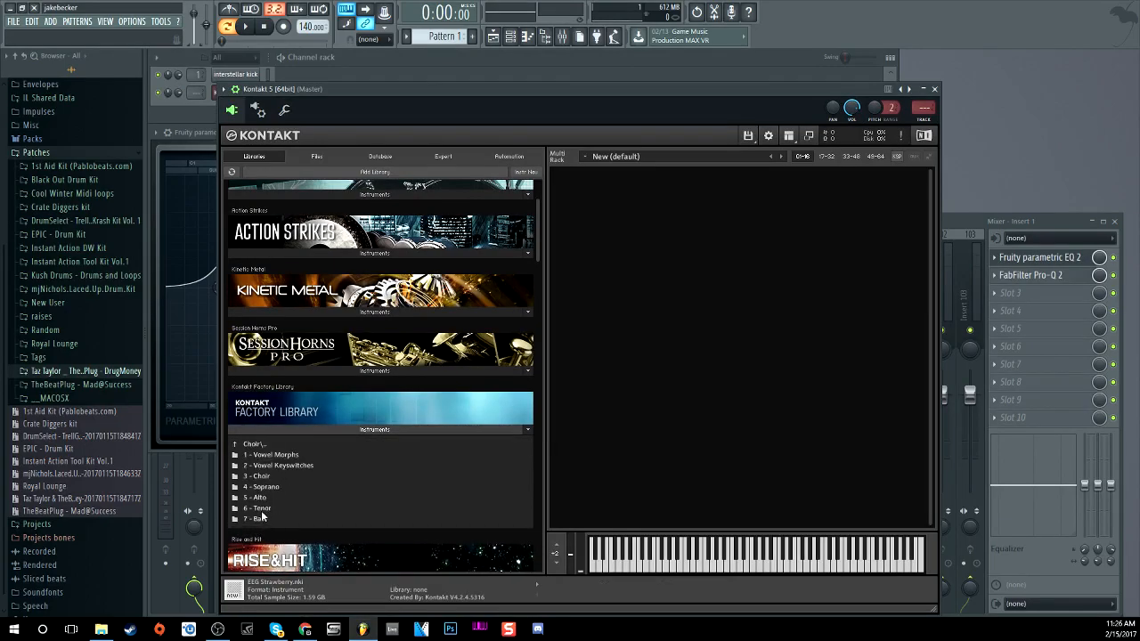
left_click(258, 477)
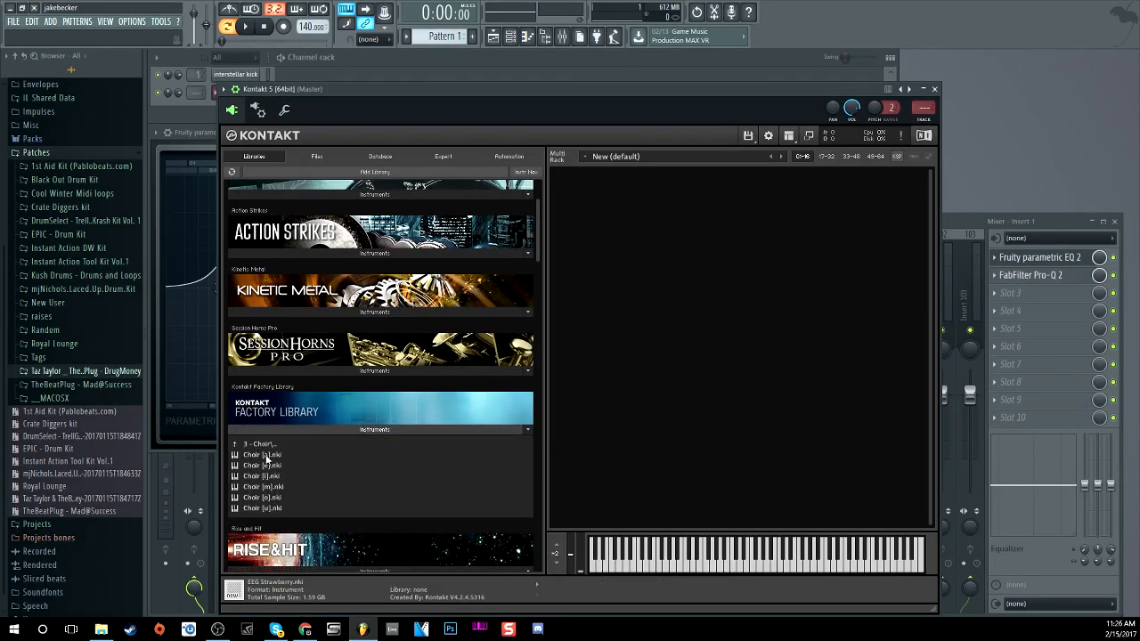
left_click_drag(263, 455, 712, 306)
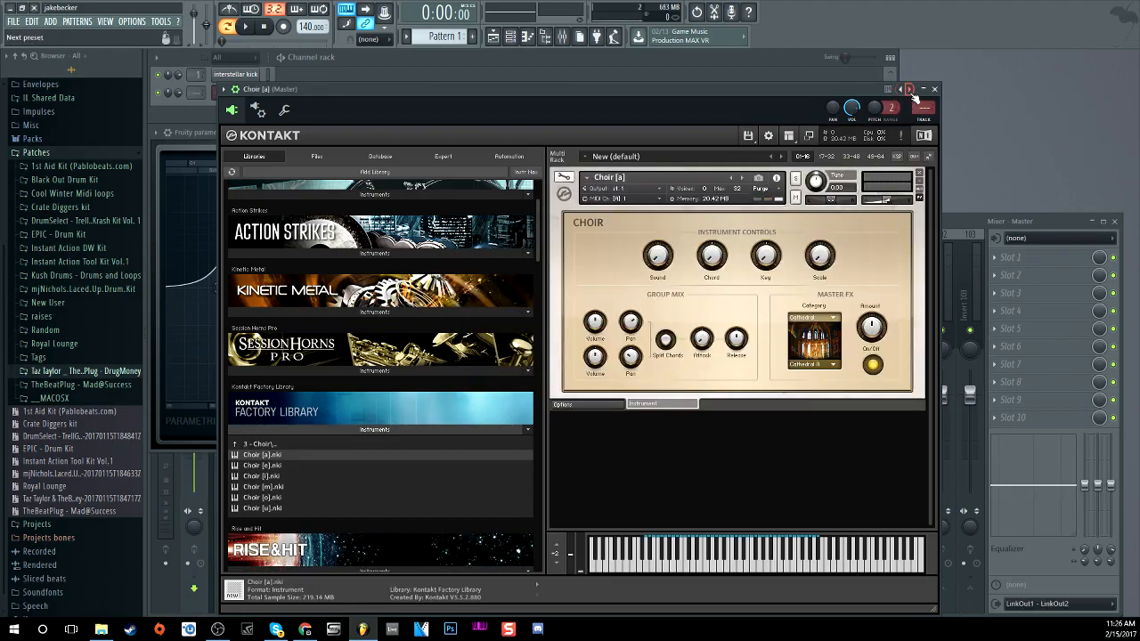
Play a test note on Choir [a], route its channel to mixer track 1 in place of the kick, and show that track
left_click(745, 65)
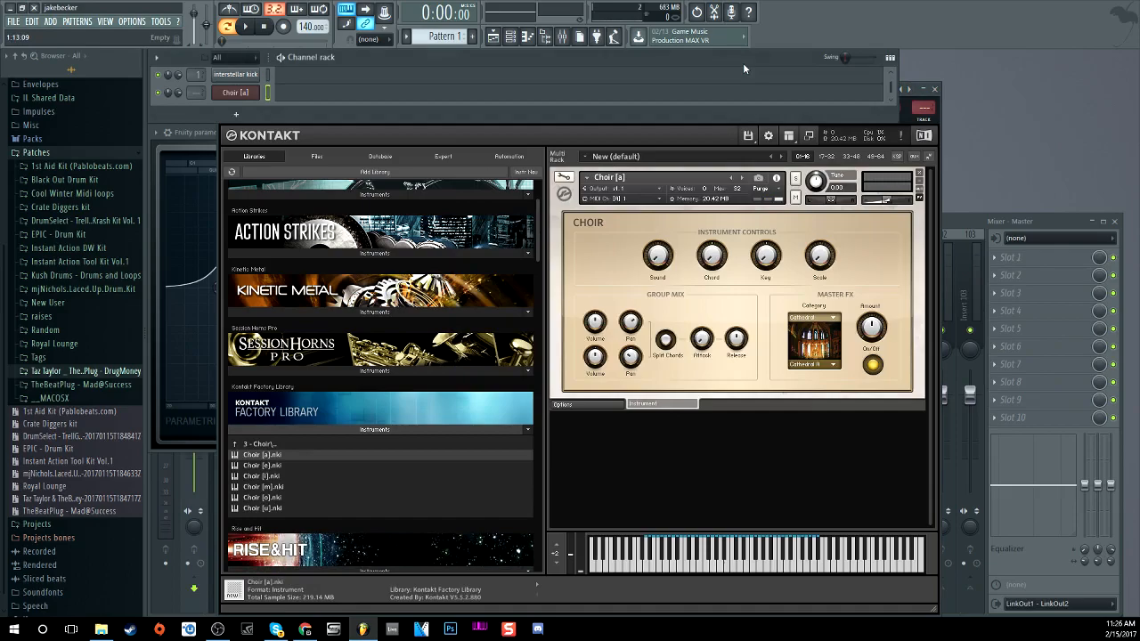
key("g")
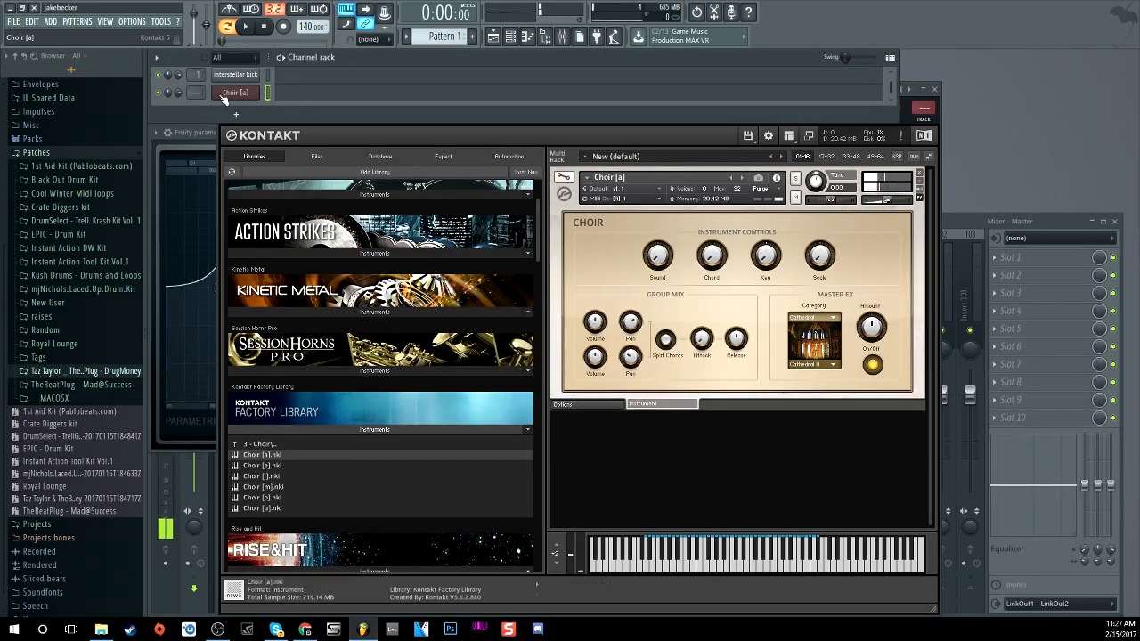
scroll(206, 100, "up", 1)
scroll(199, 83, "down", 1)
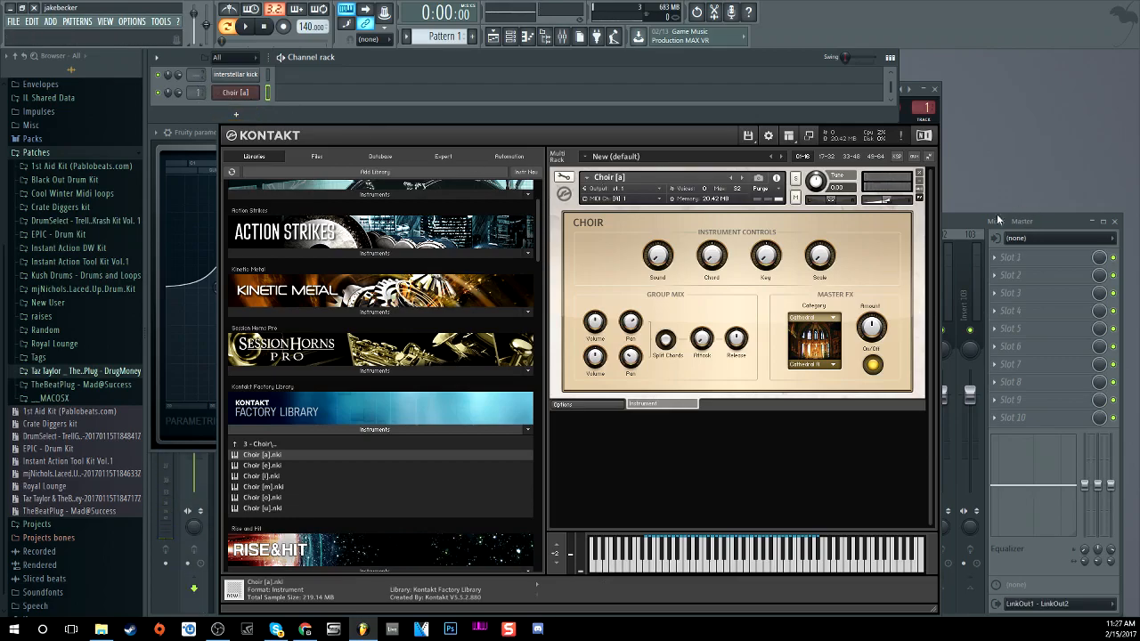
double_click(198, 92)
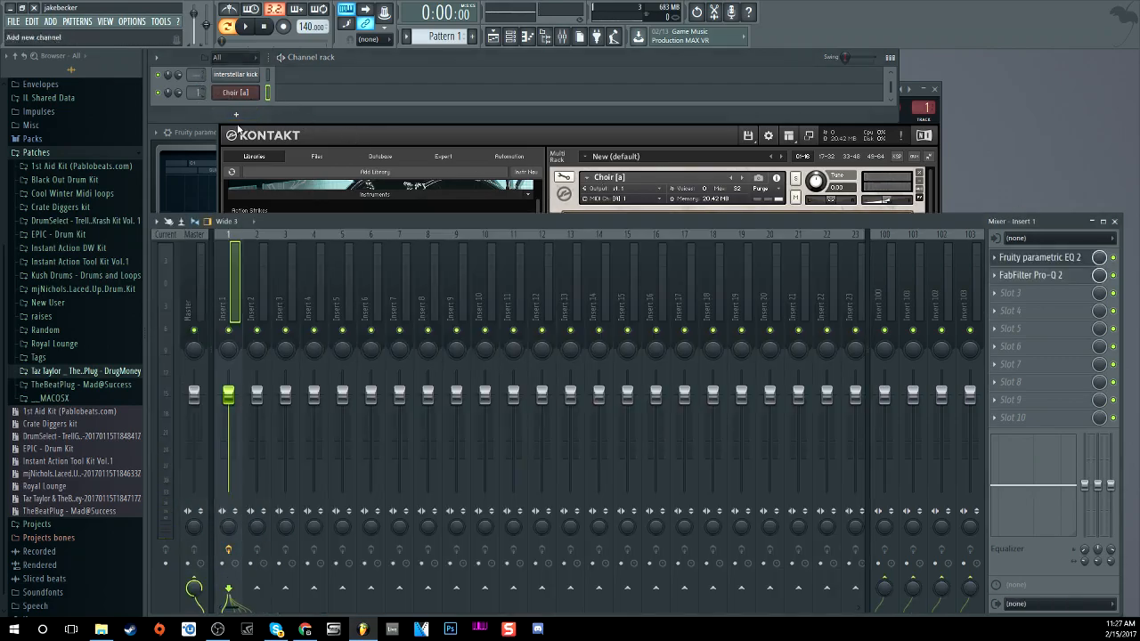
Open Fruity Parametric EQ 2 on Insert 1 and load its Default preset
left_click(1049, 266)
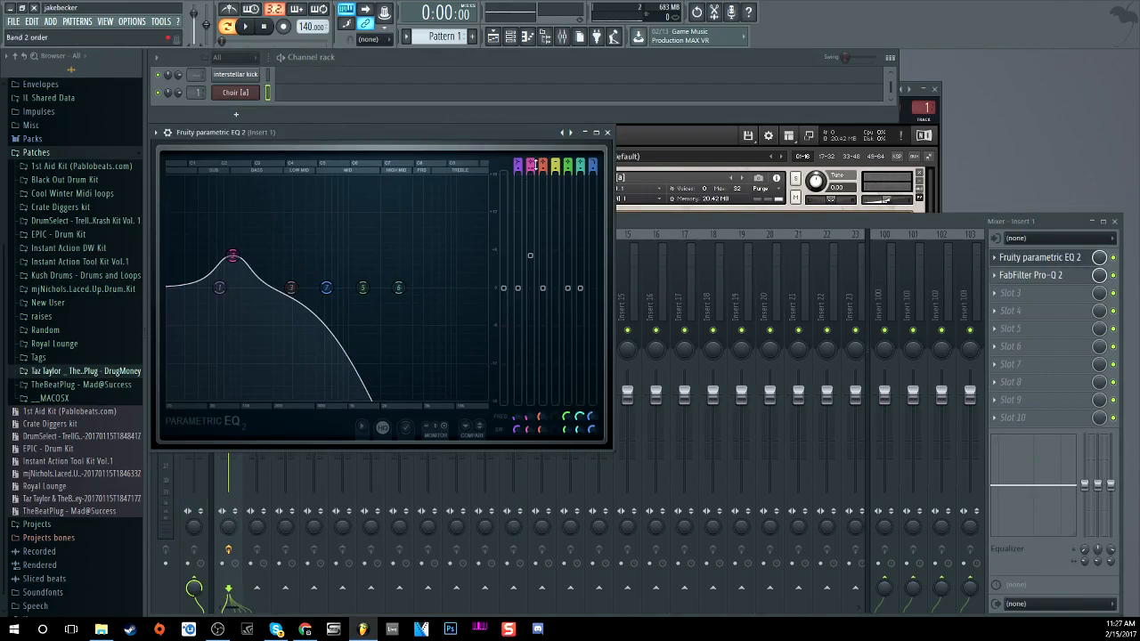
left_click(565, 132)
left_click(565, 133)
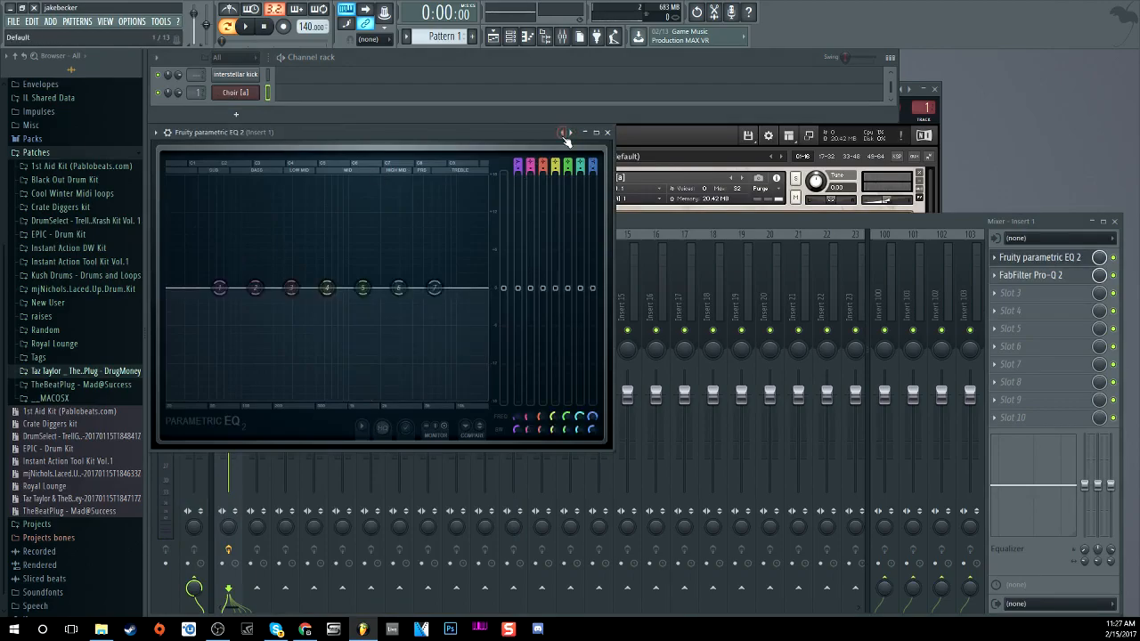
left_click(565, 133)
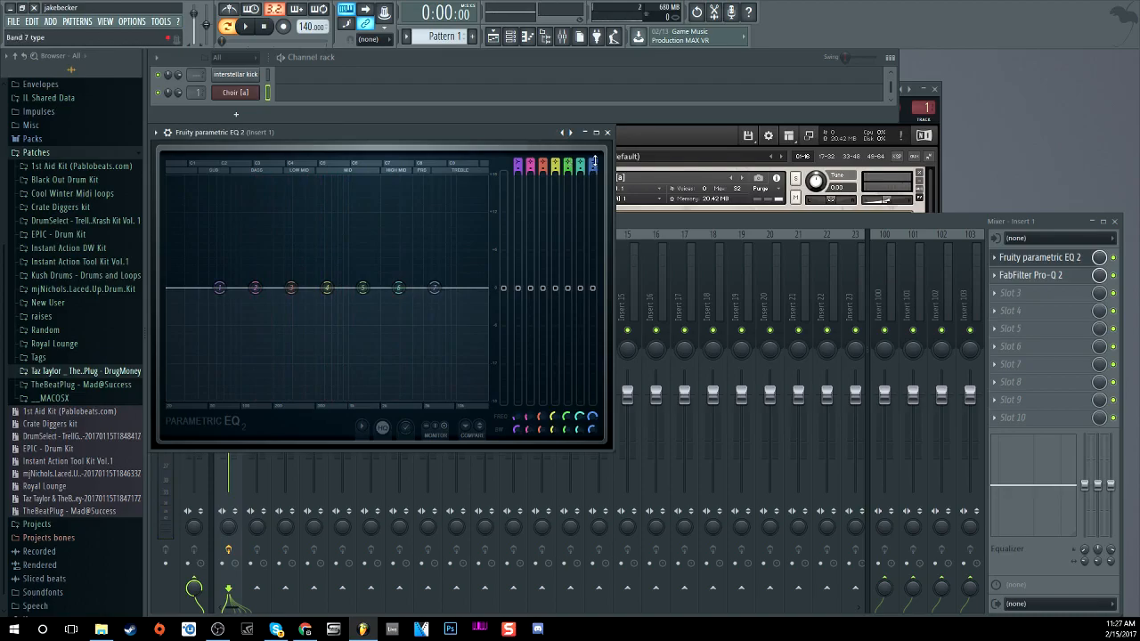
Change band 7 of Parametric EQ 2 to Low pass and lower its frequency to about band 5's position
scroll(594, 161, "down", 5)
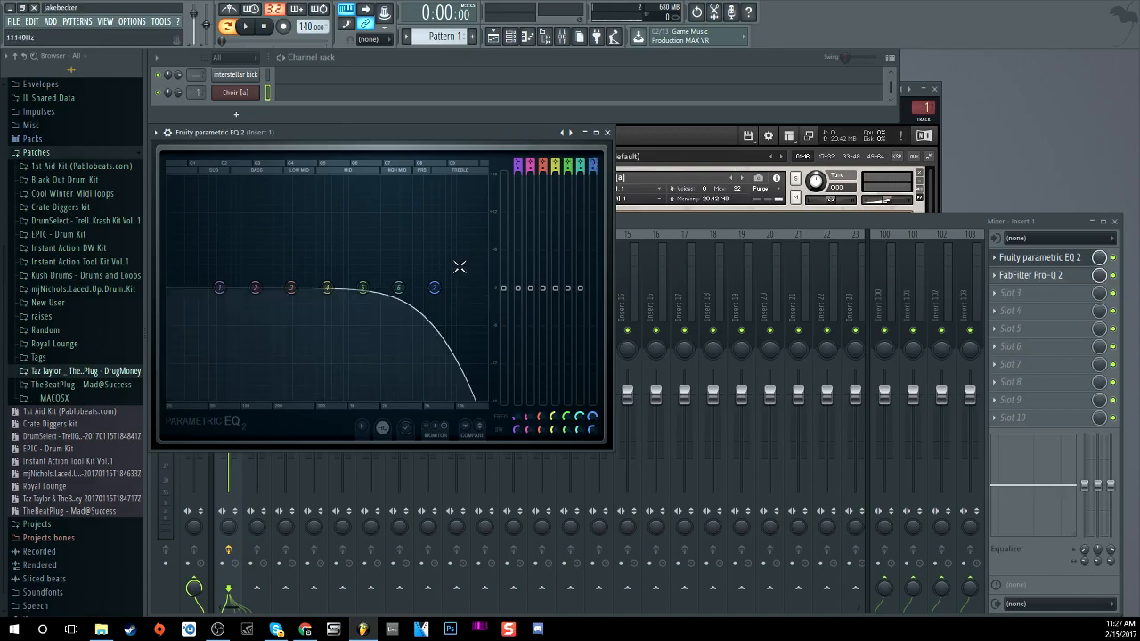
left_click_drag(434, 288, 357, 287)
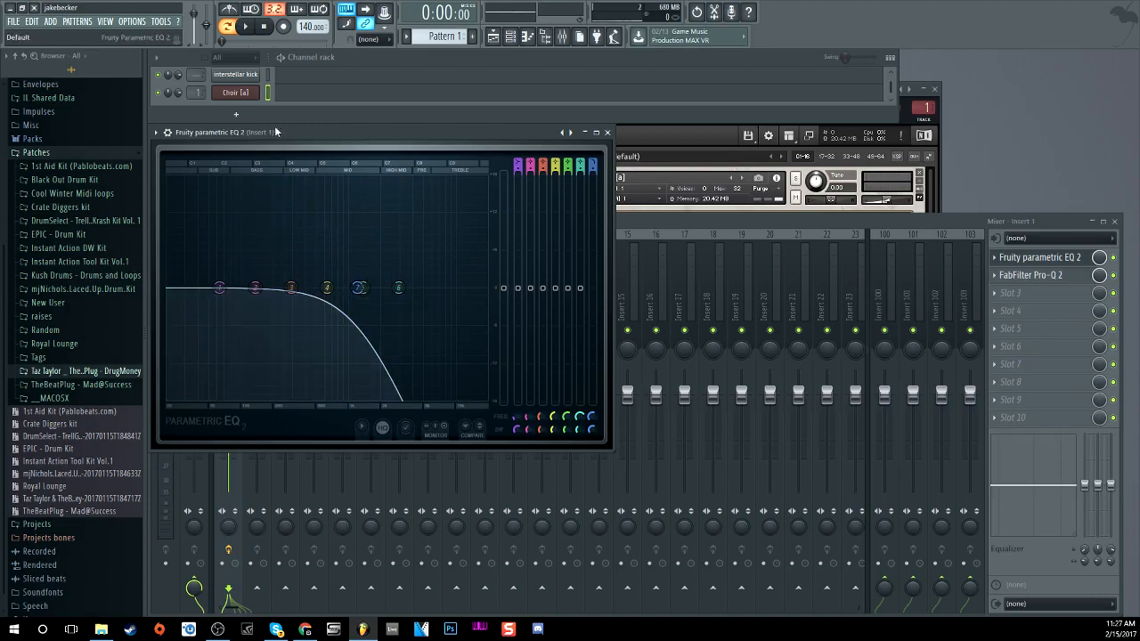
Switch off Fruity Parametric EQ 2 on Insert 1 and open FabFilter Pro-Q 2 on the same track
left_click_drag(277, 121, 276, 142)
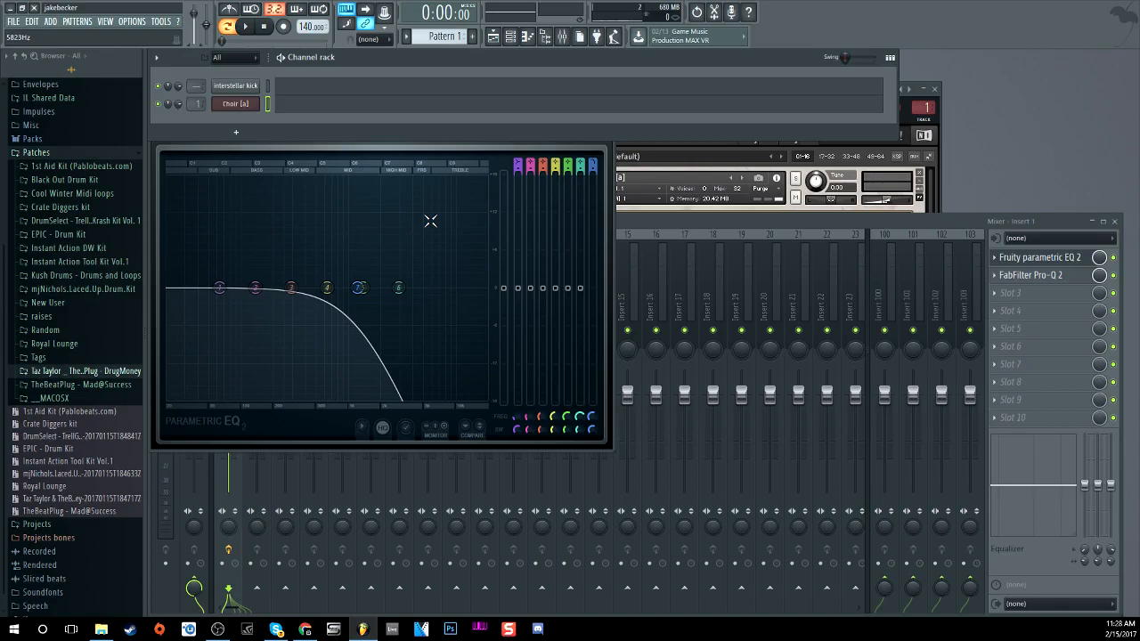
left_click(1119, 258)
left_click(1060, 276)
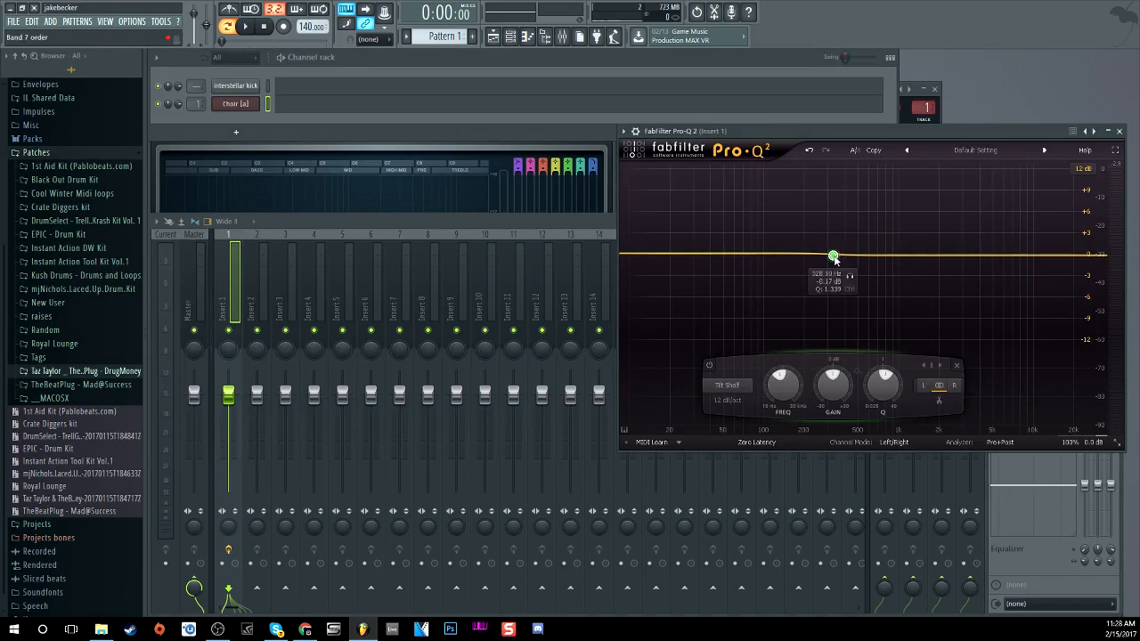
Change the Tilt Shelf band in Pro-Q 2 to Bell, try a boost, and drop it to about 454 Hz at -0.92 dB
mouse_move(834, 259)
left_mouse_down()
mouse_move(832, 205)
mouse_move(840, 247)
mouse_move(830, 253)
left_mouse_up()
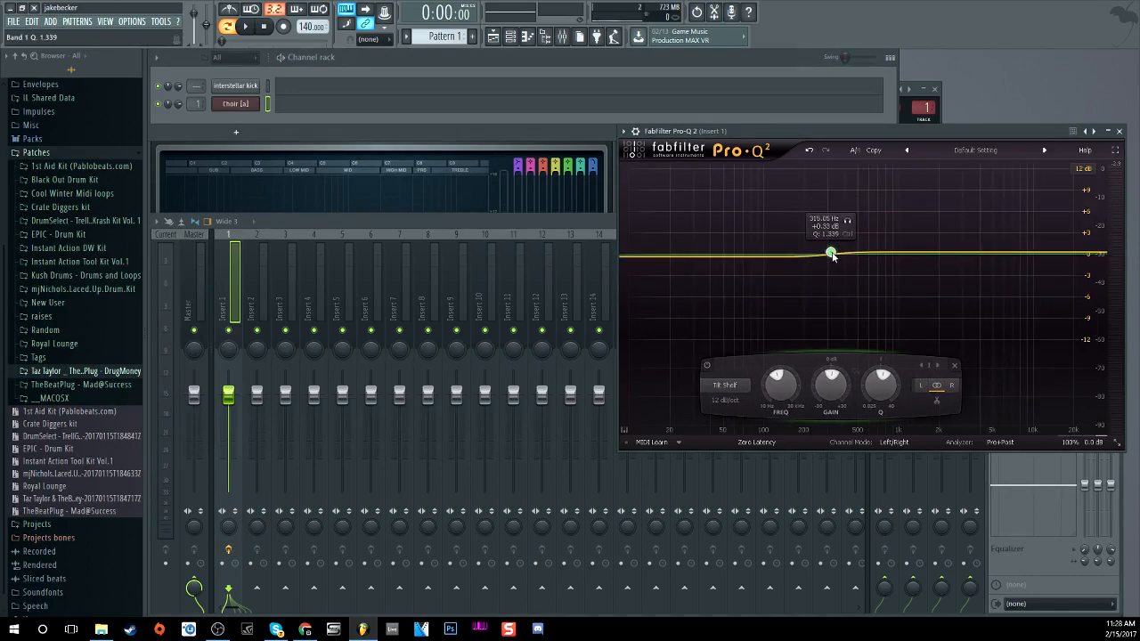
left_click(725, 386)
left_click(738, 398)
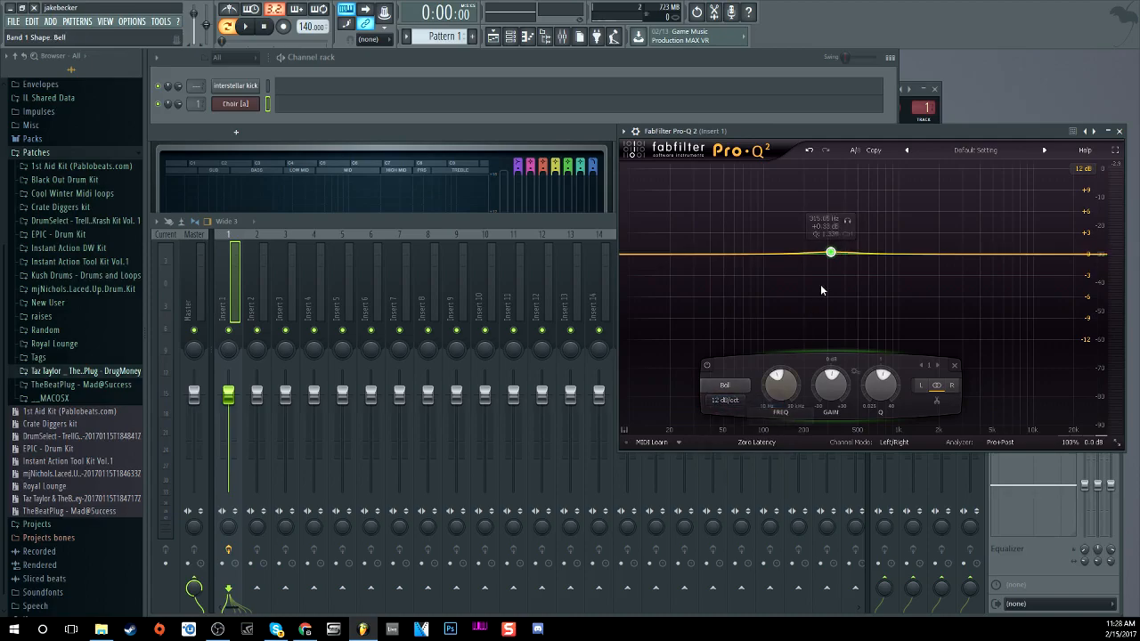
left_click_drag(830, 252, 874, 233)
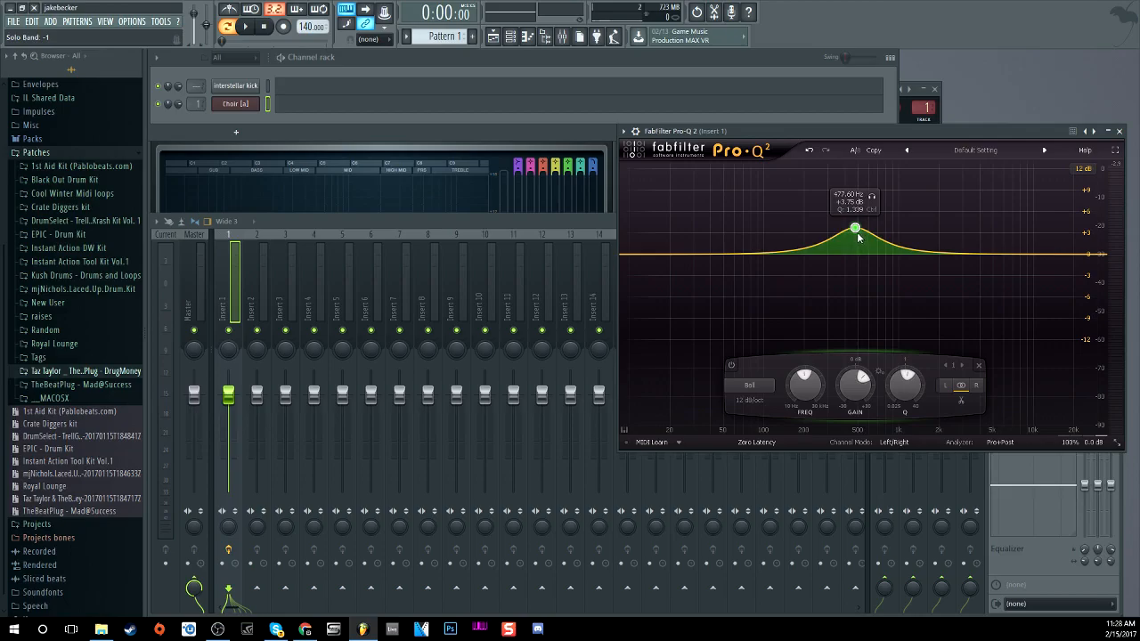
left_click_drag(855, 230, 852, 262)
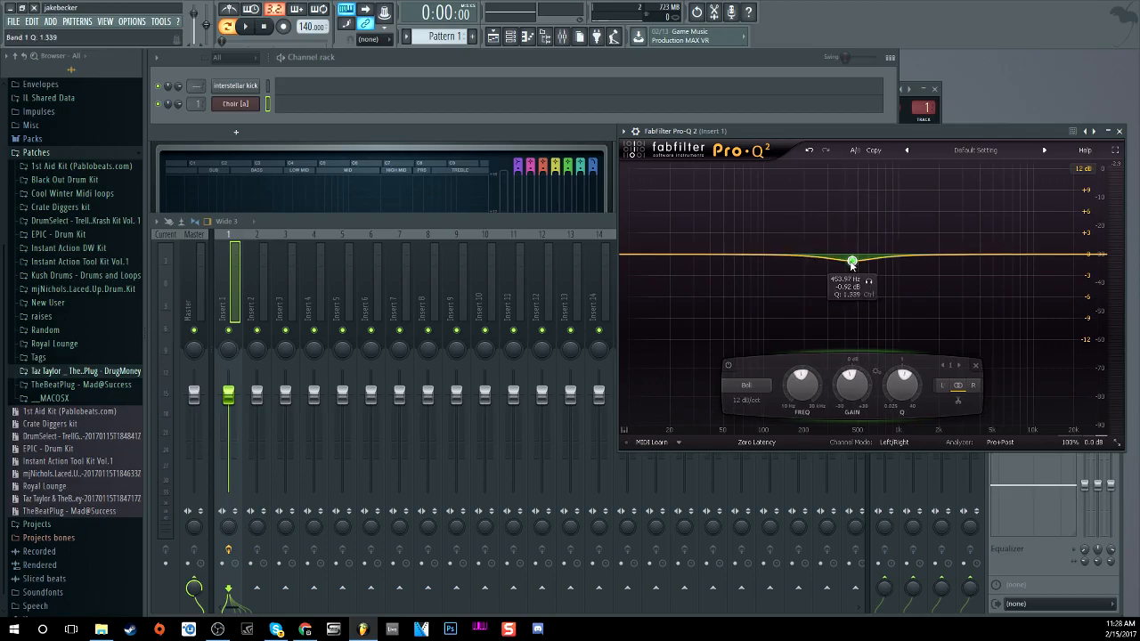